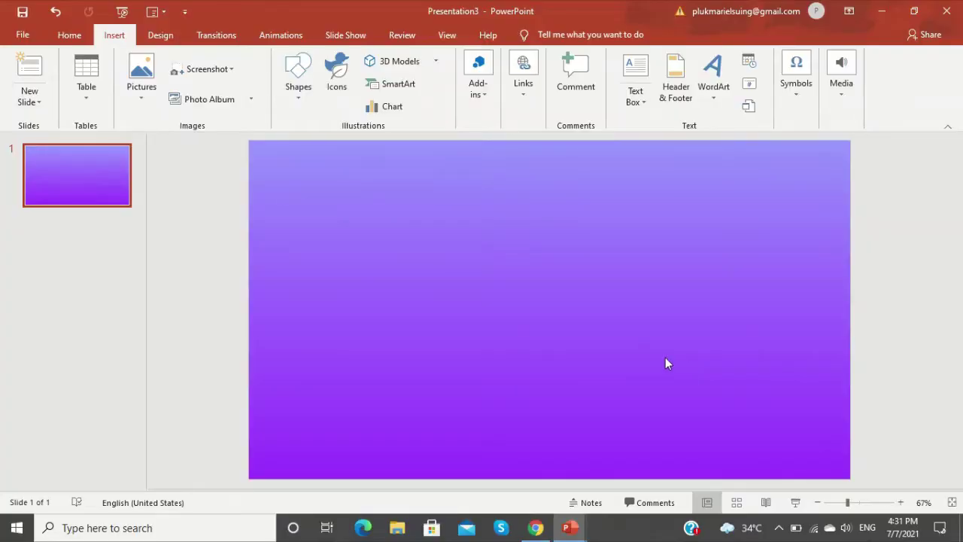
Draw a tall blue rectangle, 4.44" by 1.2", near the centre of the purple slide
click(296, 94)
click(386, 143)
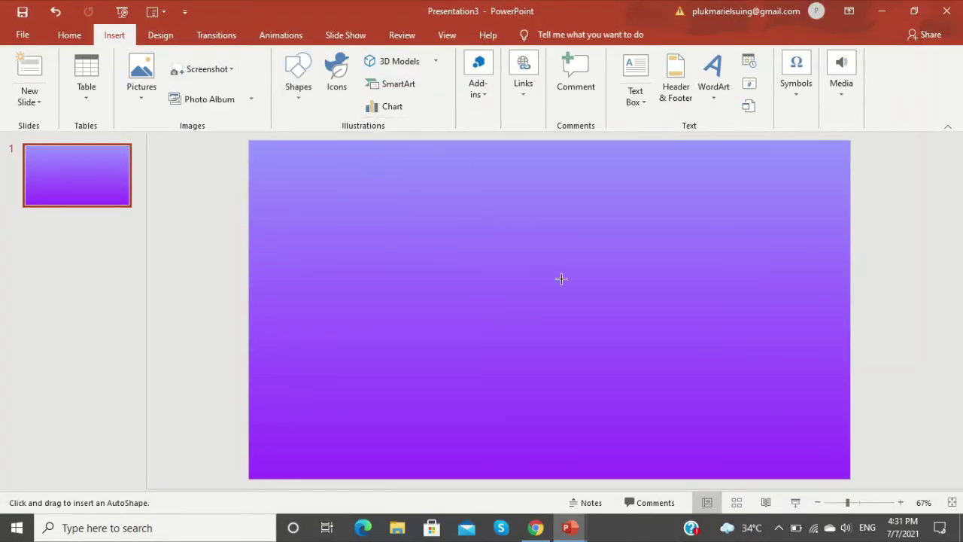
drag(555, 192, 602, 401)
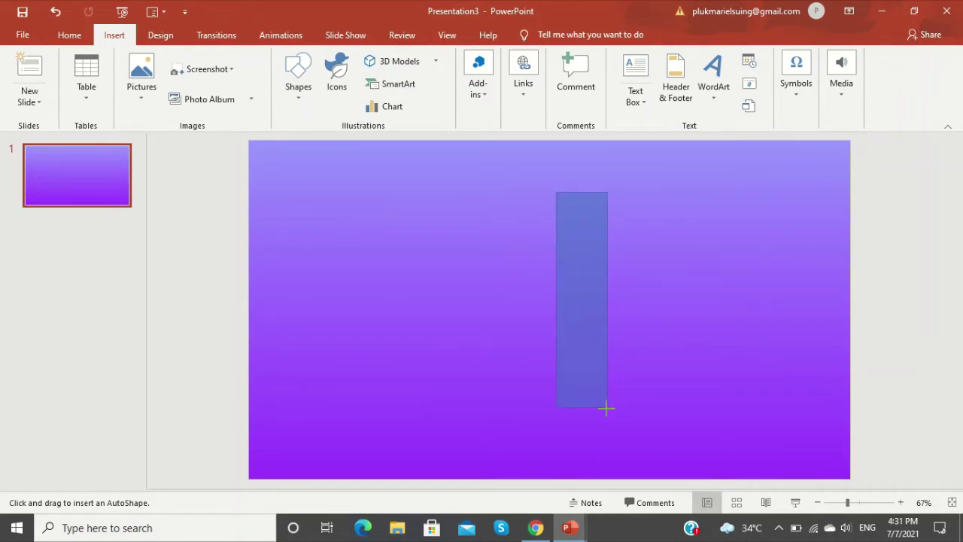
drag(601, 385, 610, 397)
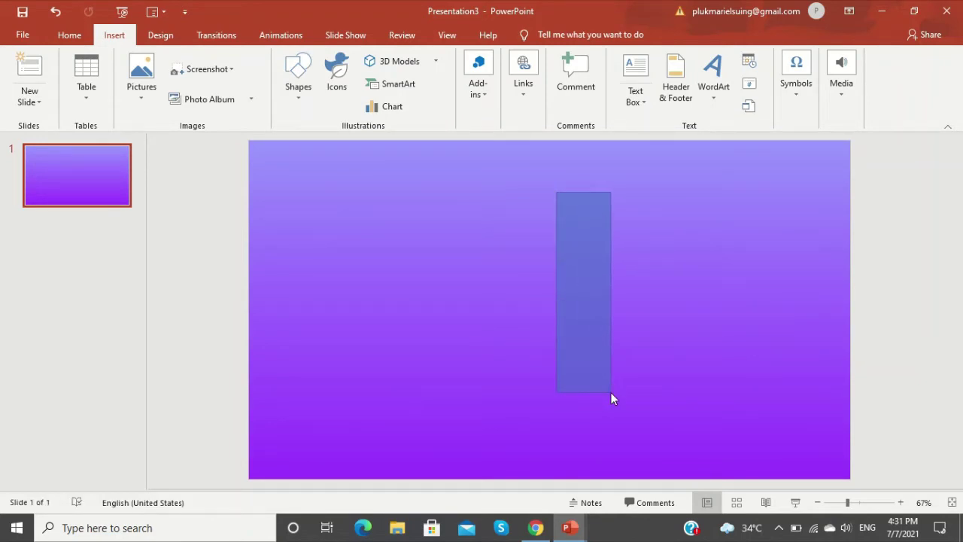
drag(582, 286, 547, 301)
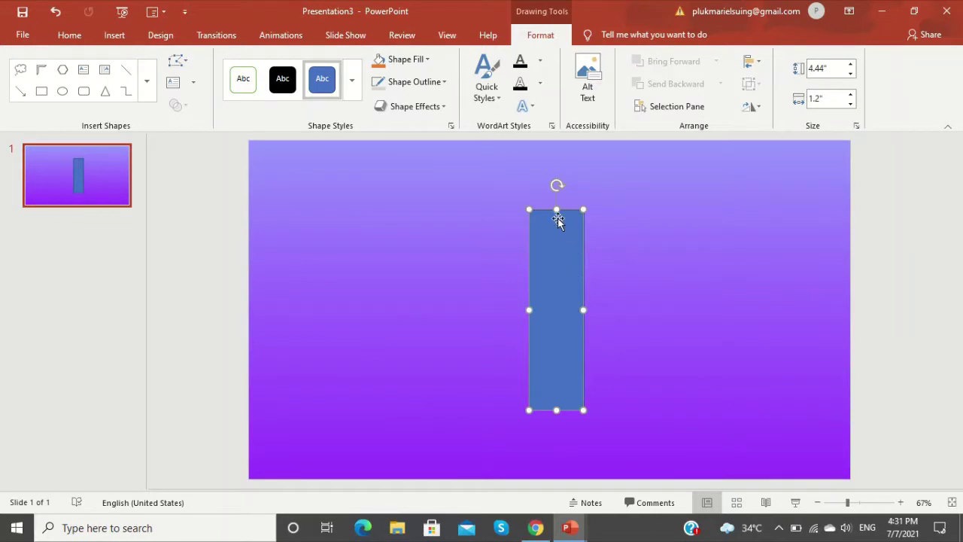
Stretch the first bar taller and flank it with two shorter copies, left and right
drag(556, 209, 555, 182)
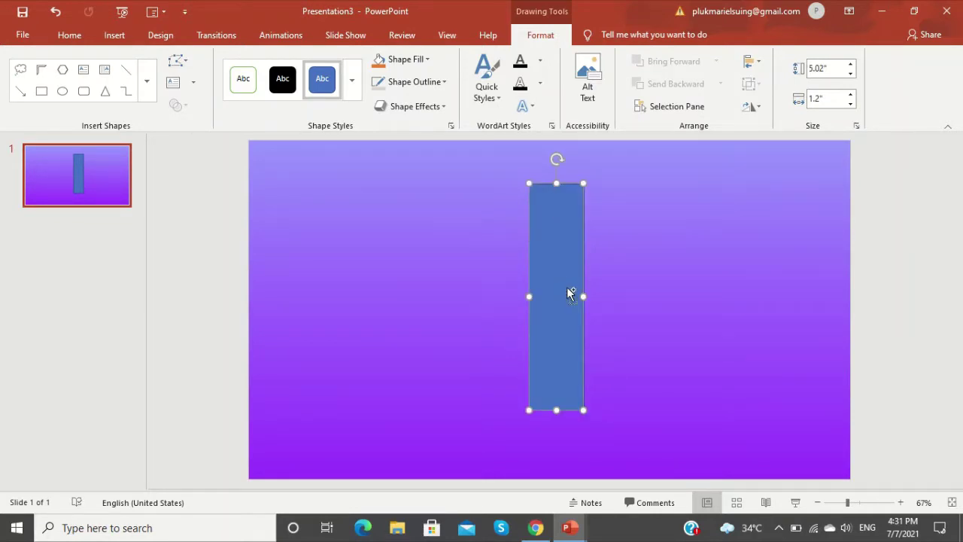
ctrl+drag(568, 294, 477, 279)
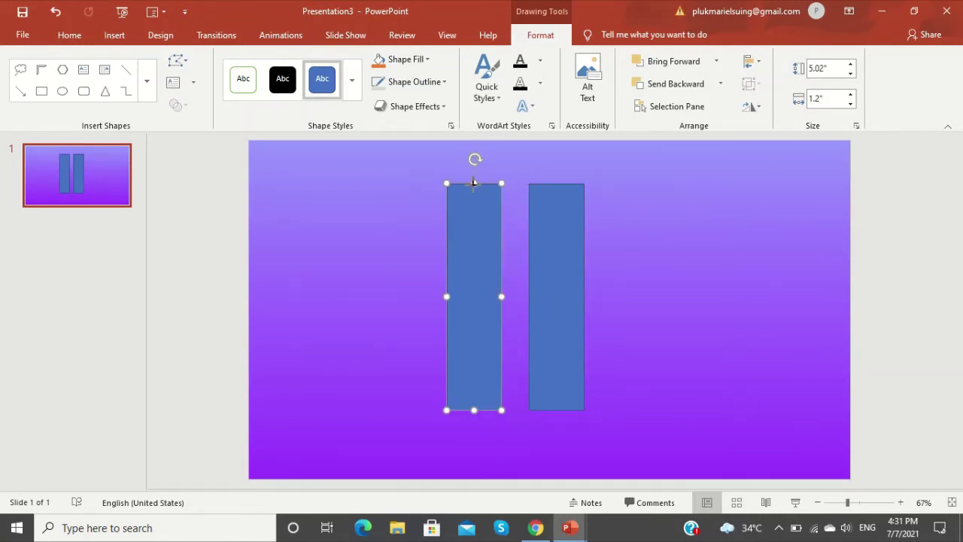
drag(473, 183, 473, 221)
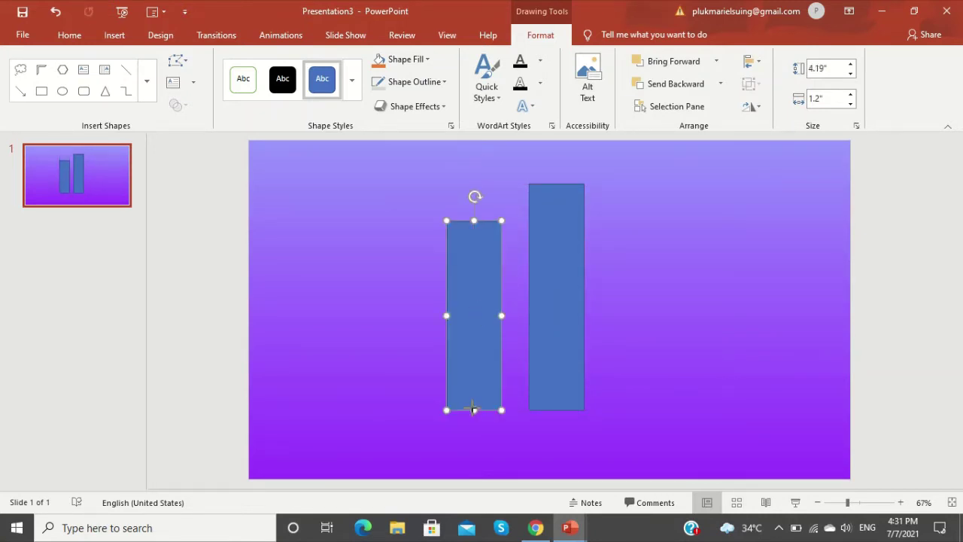
drag(473, 409, 473, 403)
drag(472, 369, 493, 357)
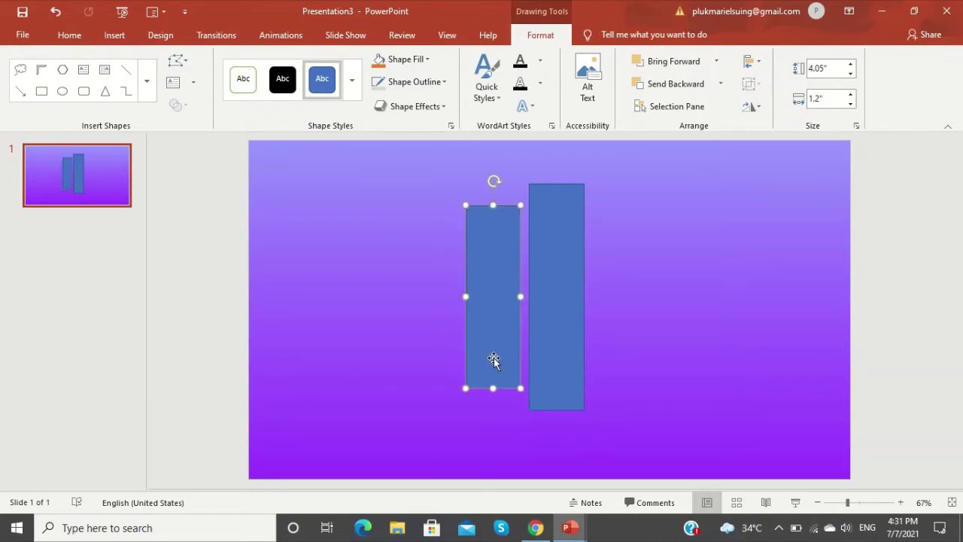
key(ctrl+d)
drag(434, 328, 622, 308)
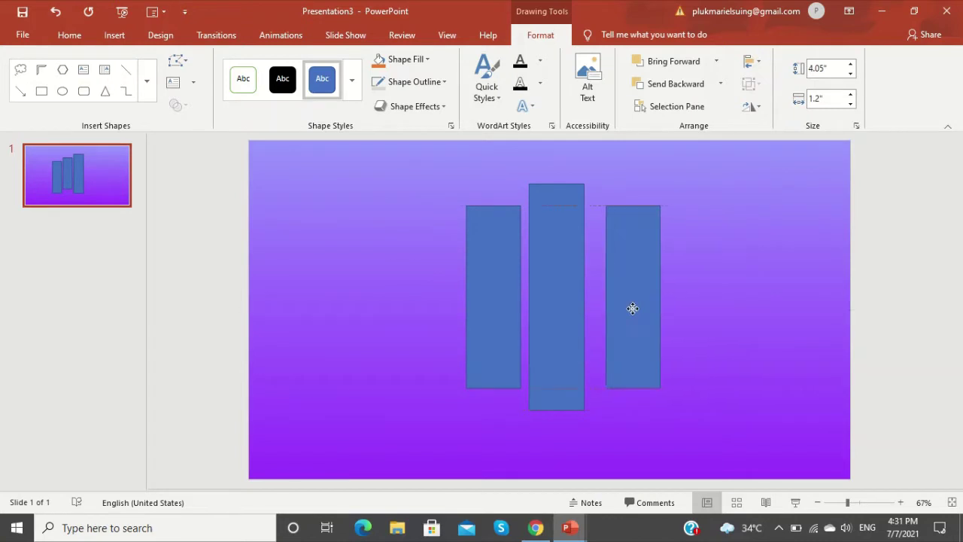
Add a tall fourth and short fifth bar, even the spacing, and select all five
click(556, 293)
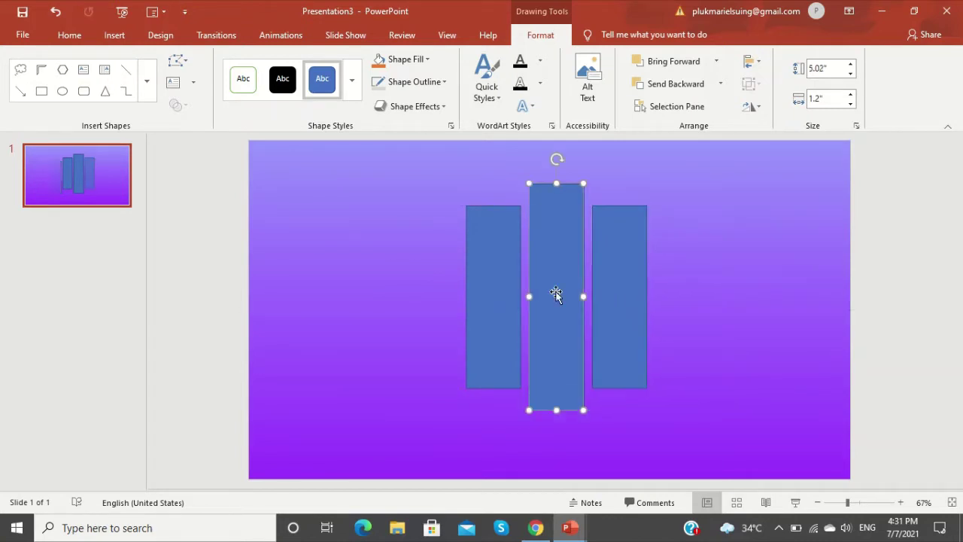
drag(557, 297, 679, 293)
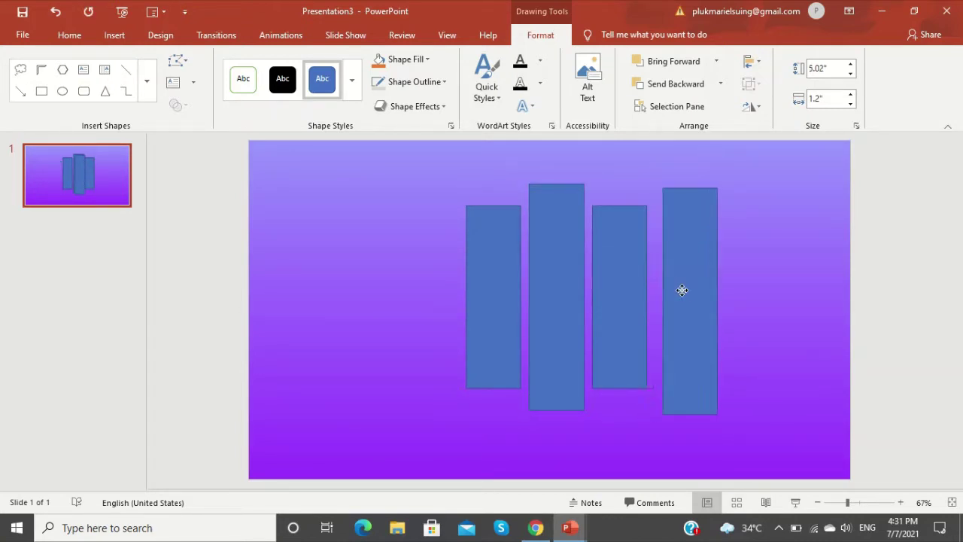
drag(509, 278, 512, 277)
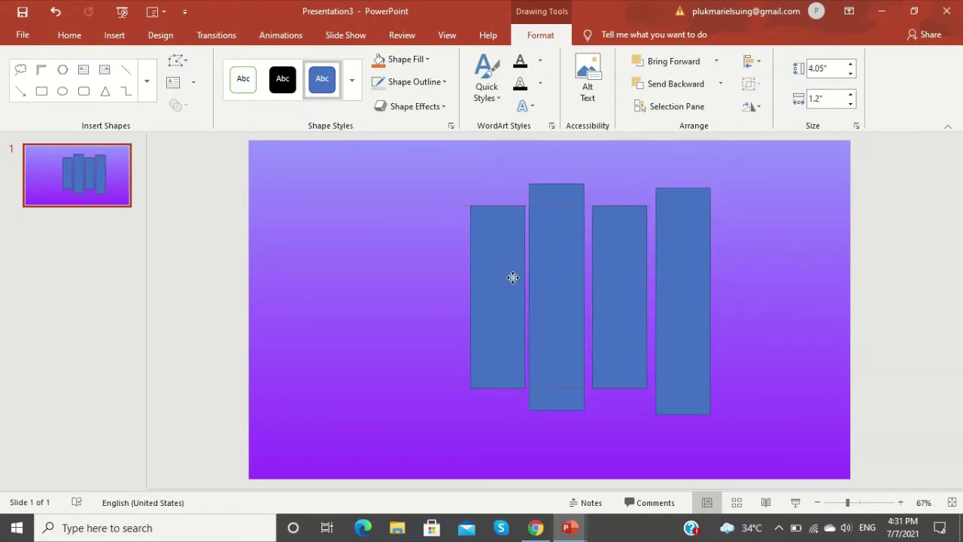
mouse_move(627, 286)
mouse_down()
mouse_move(624, 271)
mouse_move(736, 263)
mouse_up()
click(683, 278)
click(624, 270)
key(ctrl+d)
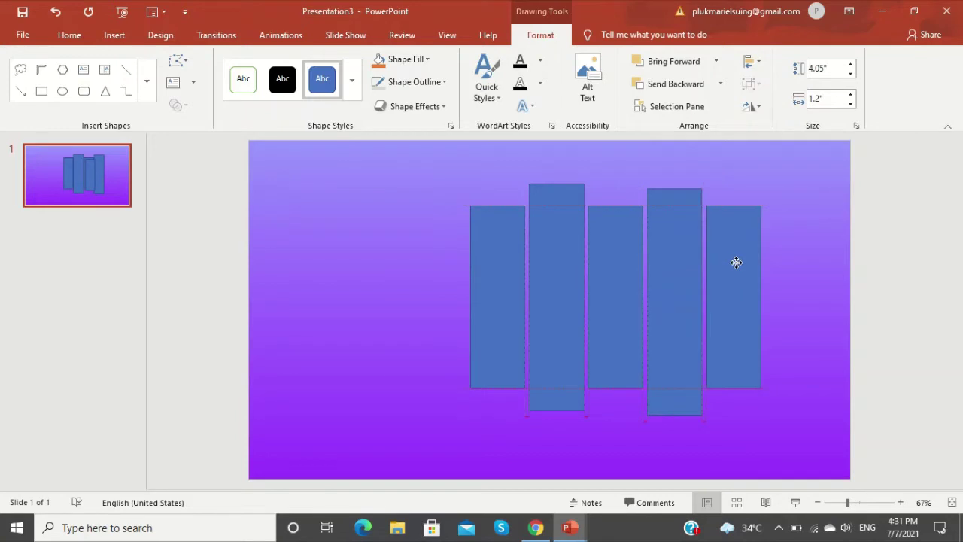
key(ctrl+a)
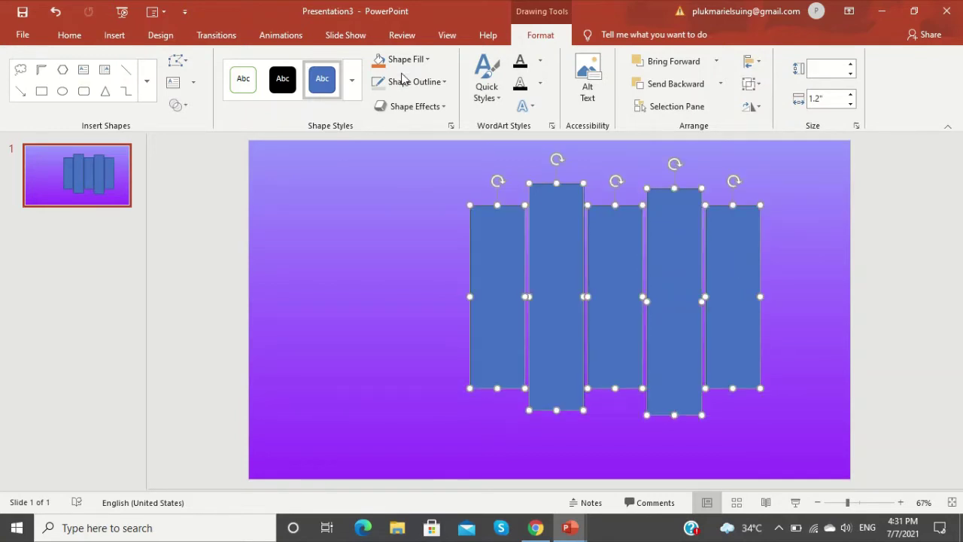
Remove the five bars' outlines and group them into one 6.43" by 5.13" object
click(412, 83)
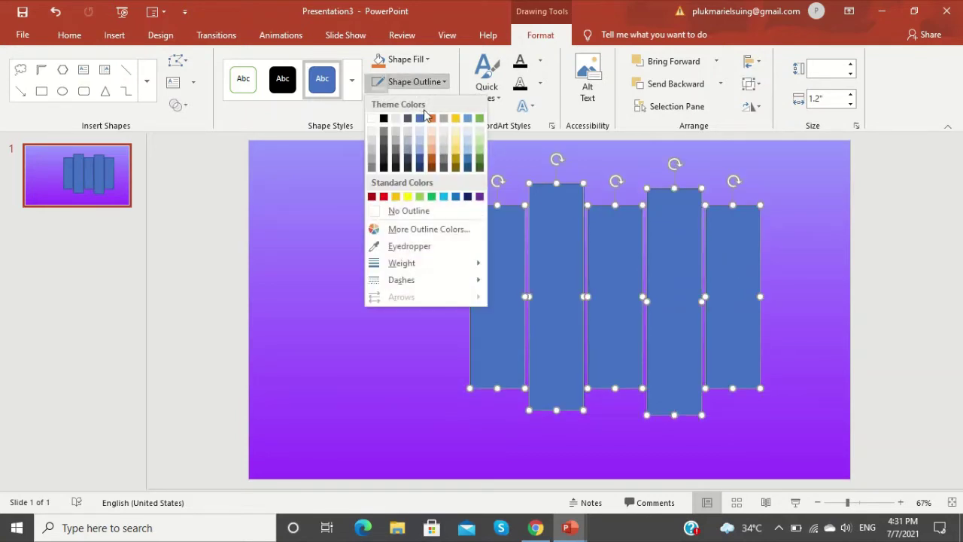
click(416, 213)
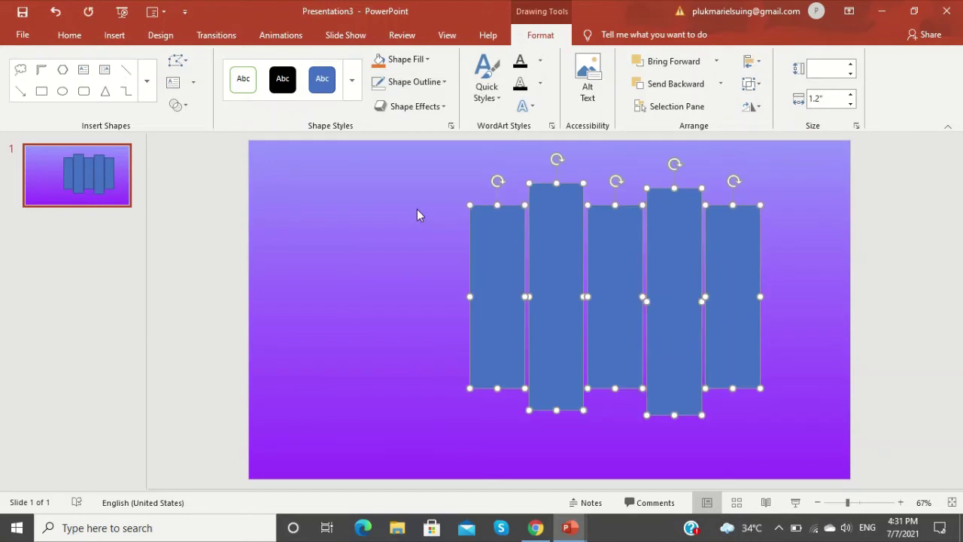
right_click(558, 239)
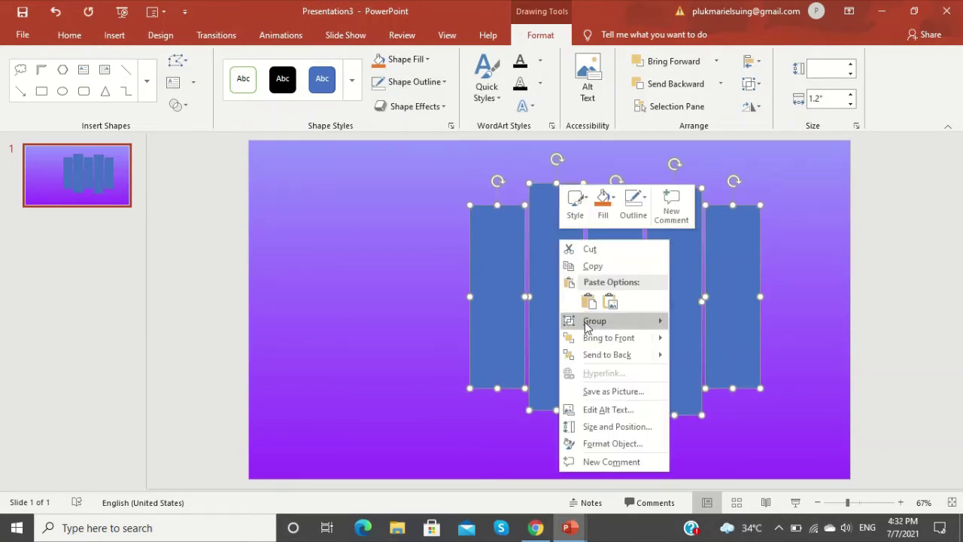
mouse_move(569, 324)
click(699, 323)
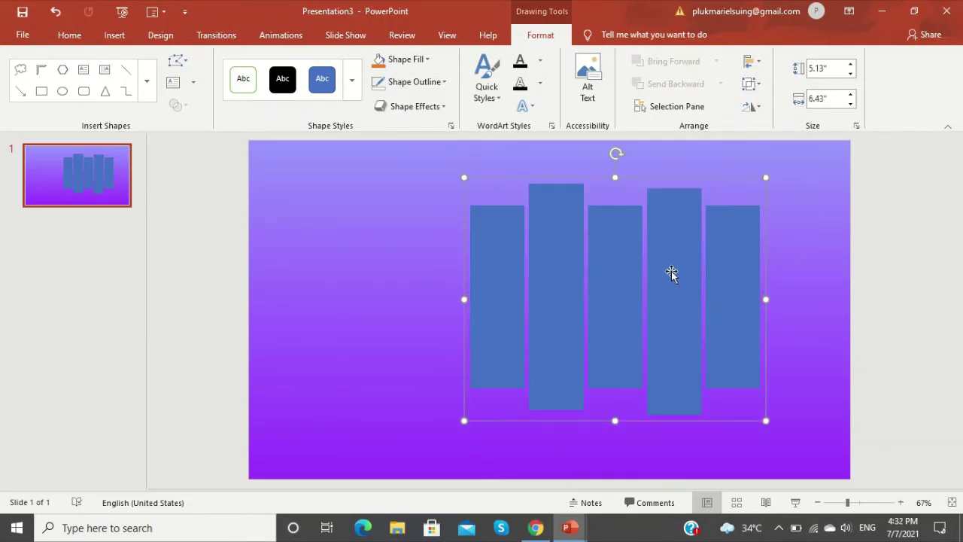
Picture-fill the grouped bars with the photo of the woman in sunglasses from a file
right_click(671, 273)
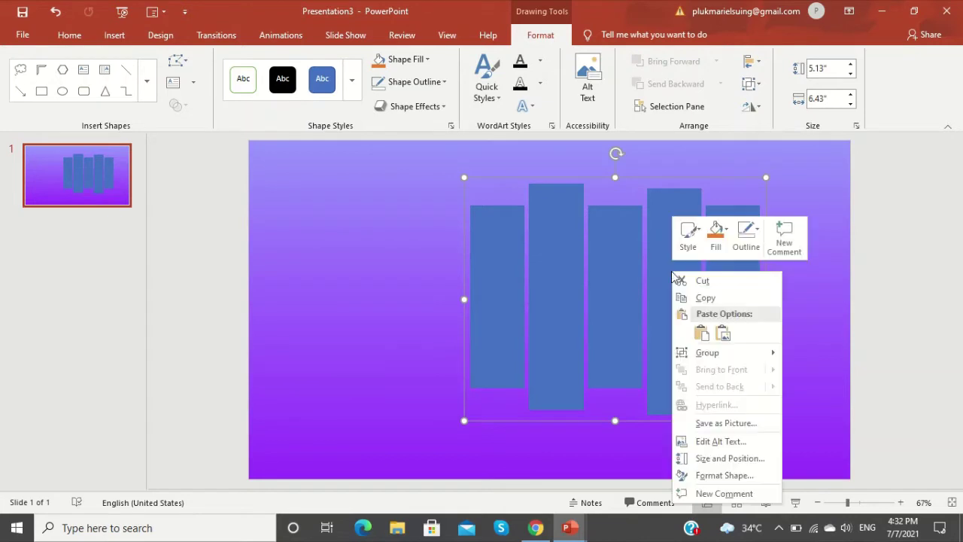
click(710, 472)
click(803, 298)
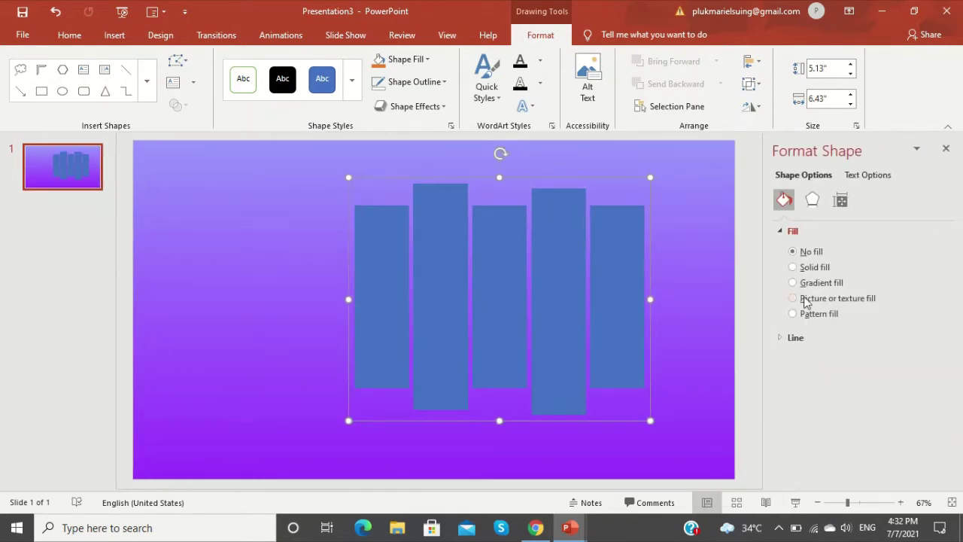
click(813, 355)
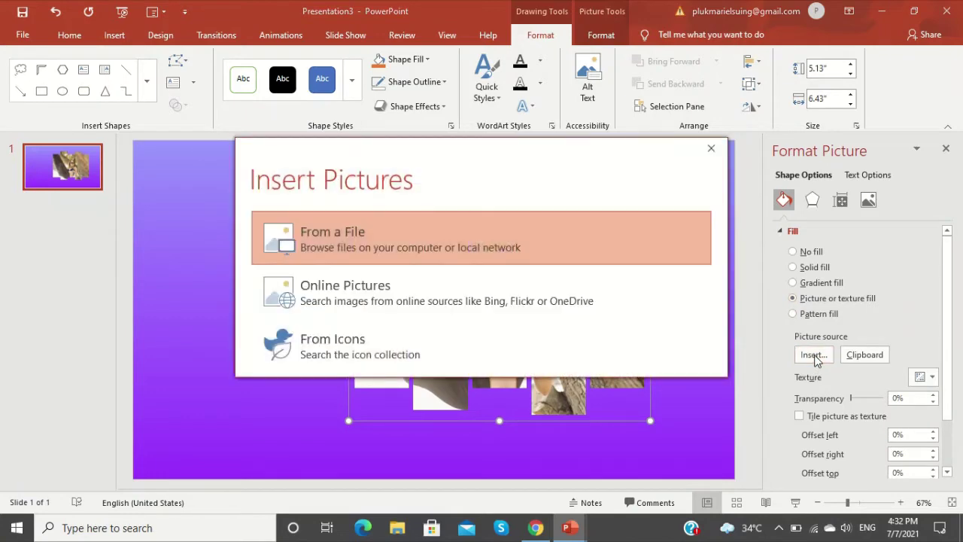
click(441, 234)
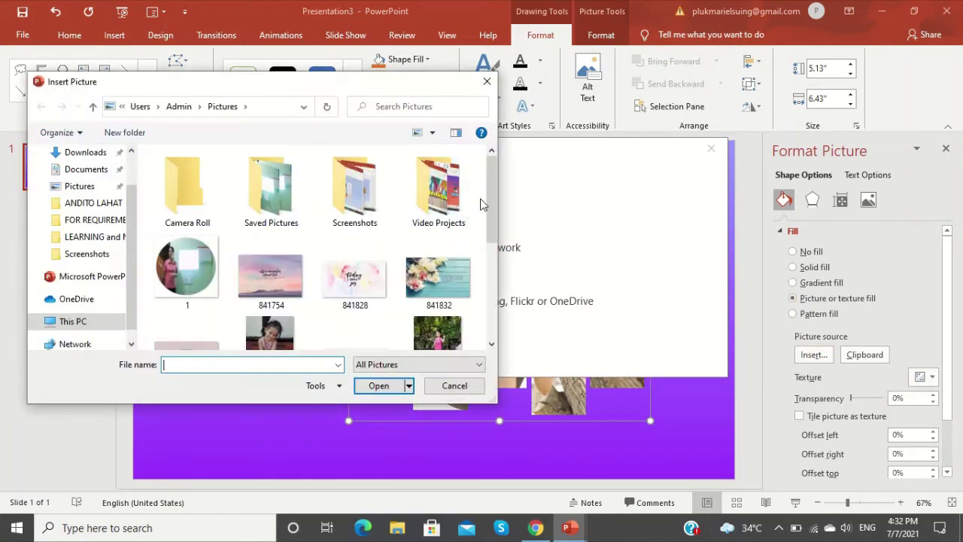
drag(489, 201, 498, 288)
click(263, 248)
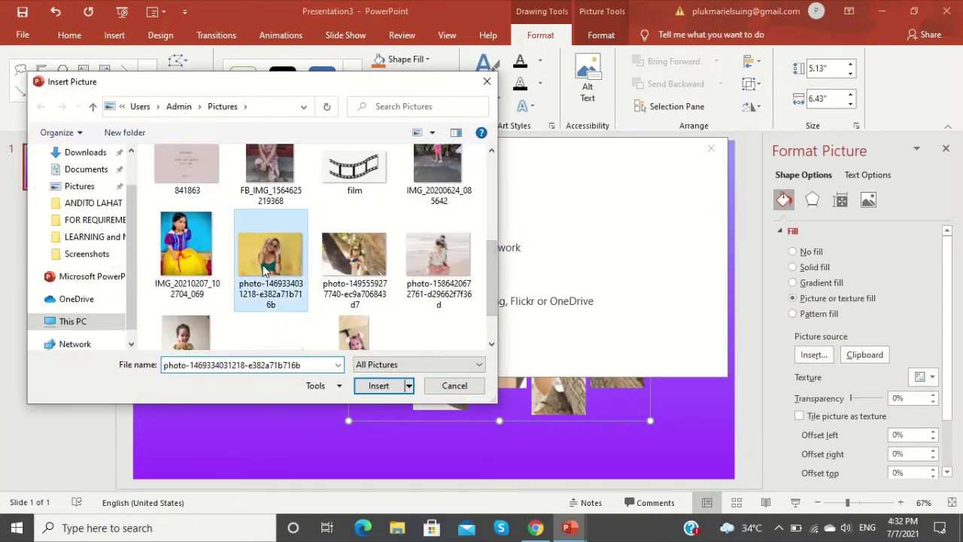
click(372, 386)
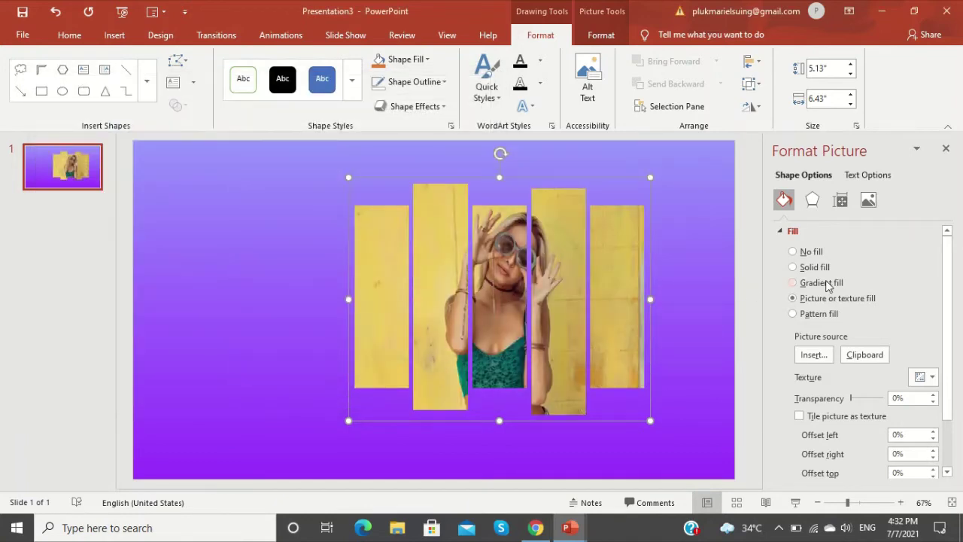
click(813, 206)
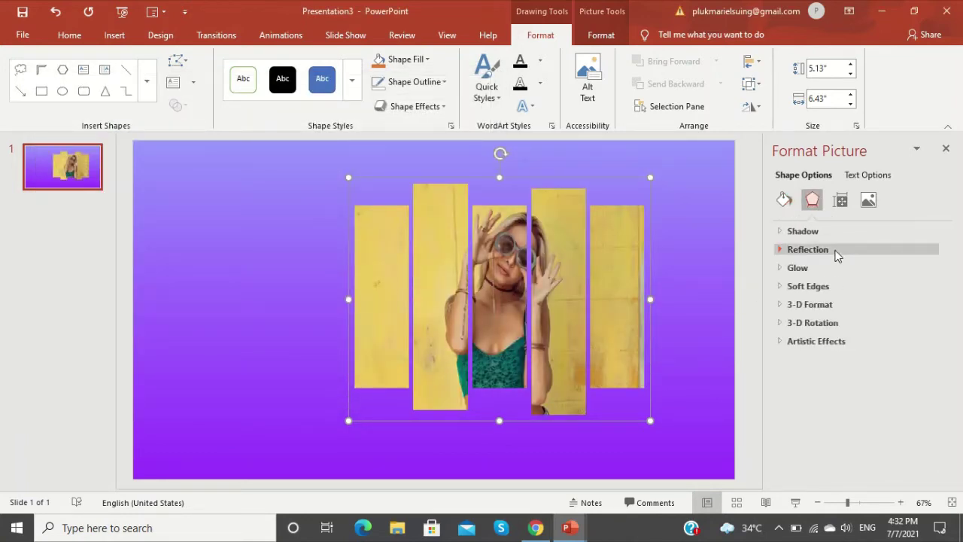
Apply an outer shadow preset to the photo strips and shift them left
click(837, 256)
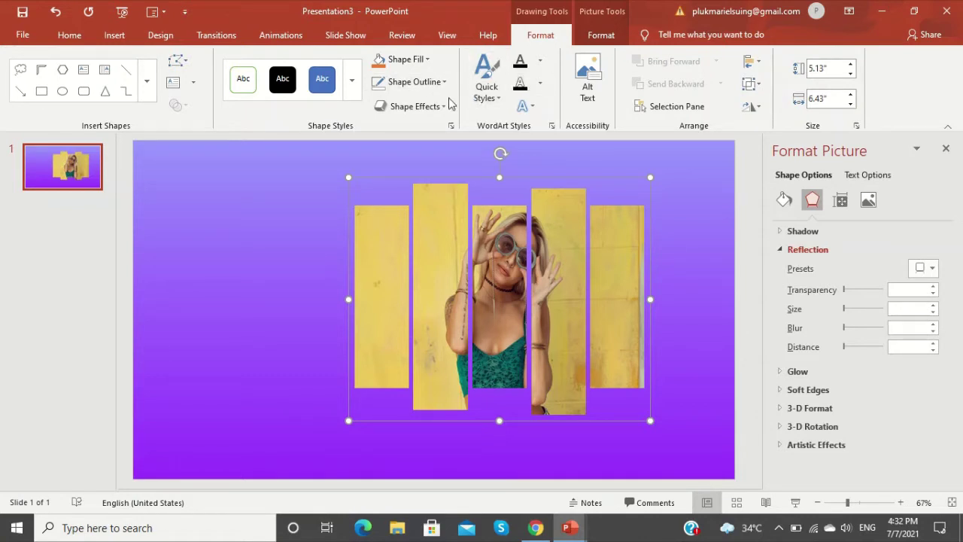
click(606, 34)
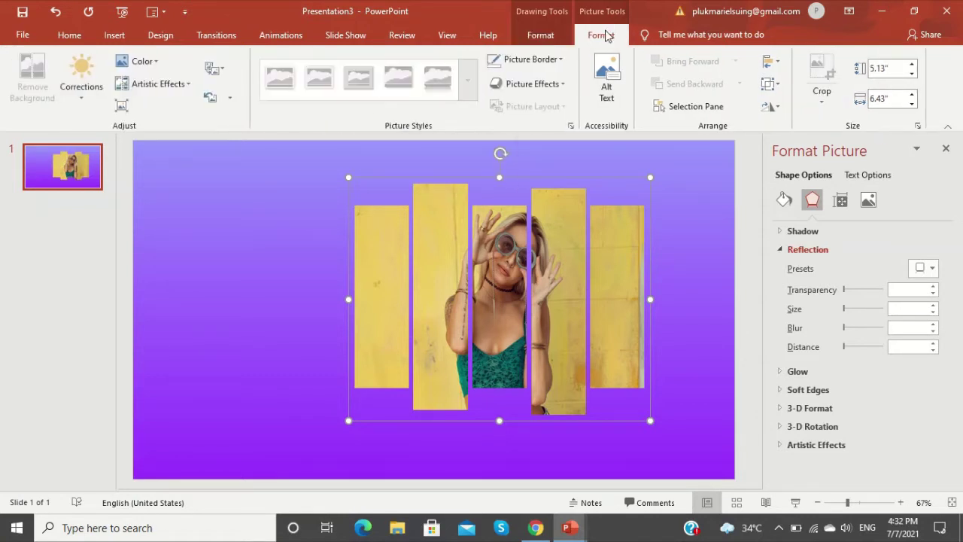
click(526, 84)
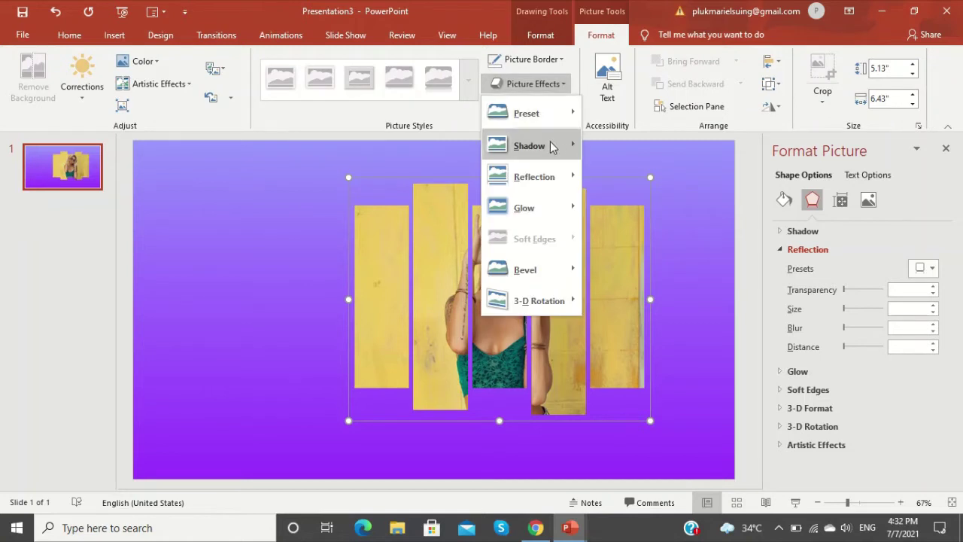
mouse_move(551, 146)
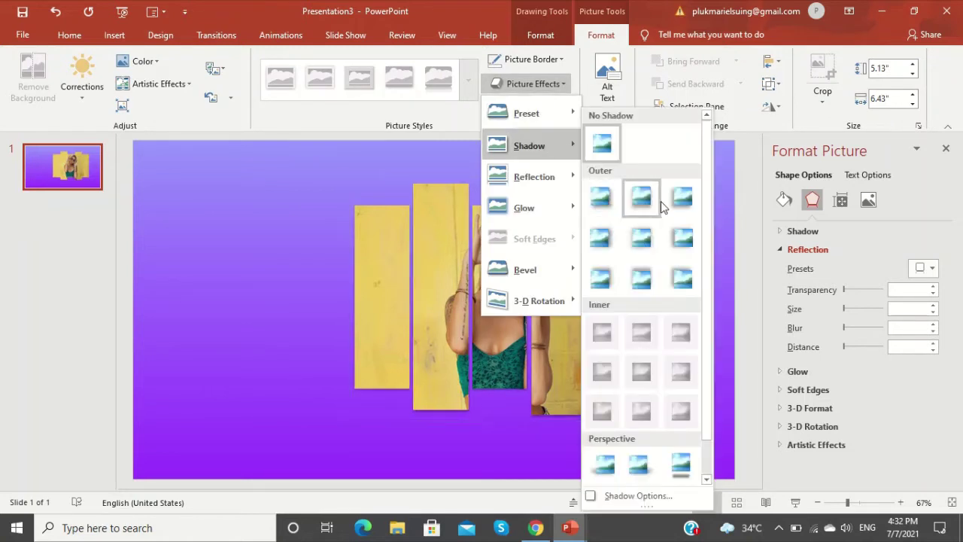
click(638, 239)
mouse_move(581, 246)
mouse_down()
mouse_move(613, 245)
mouse_move(509, 245)
mouse_up()
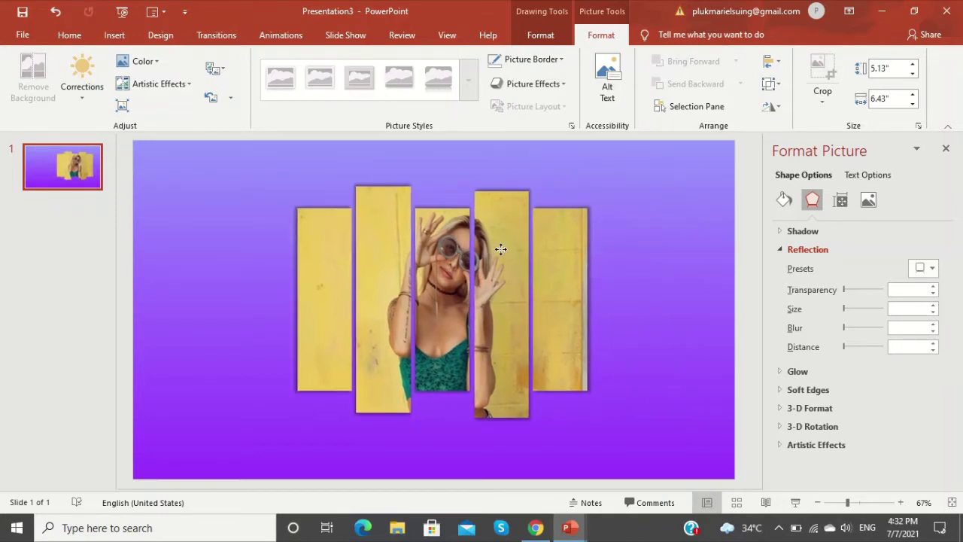
click(80, 180)
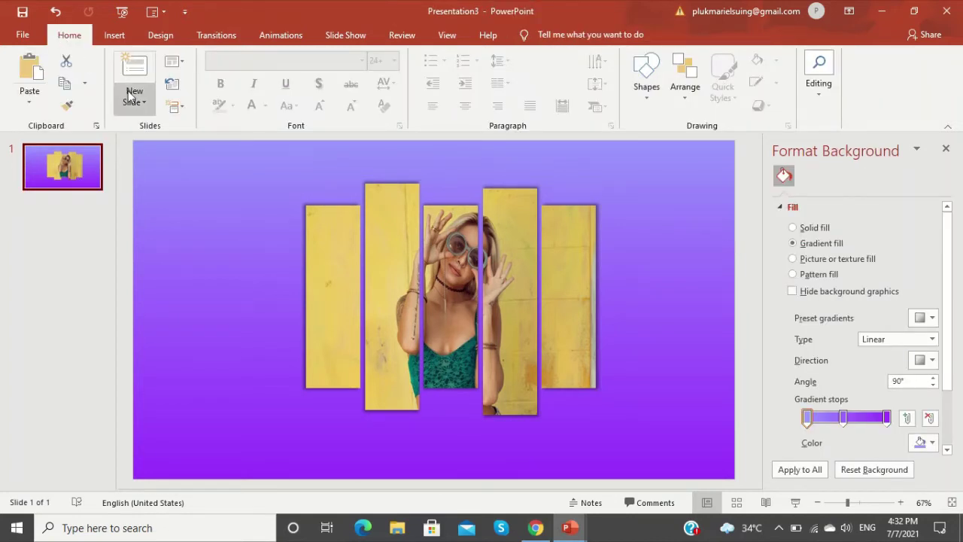
Add a blank slide 2 with a purple gradient background
click(134, 98)
click(145, 305)
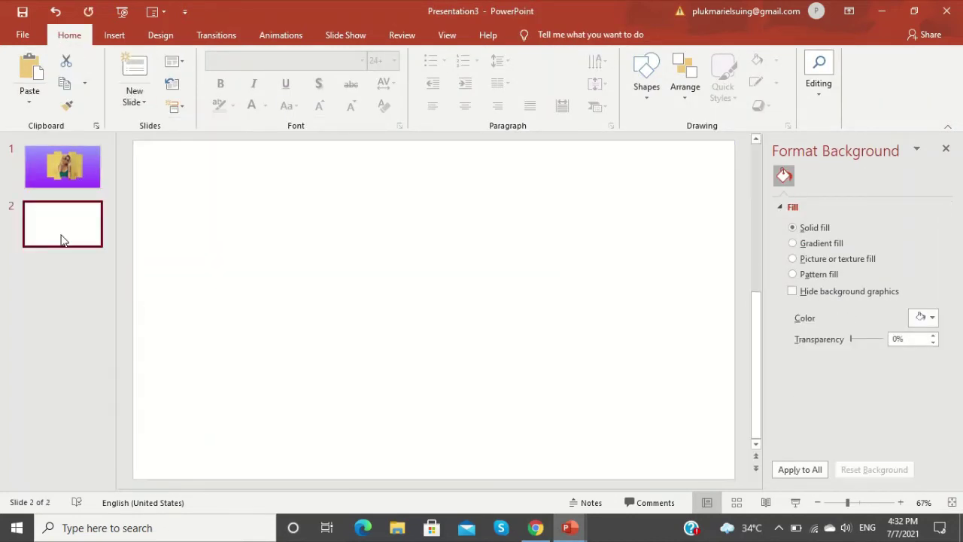
click(339, 275)
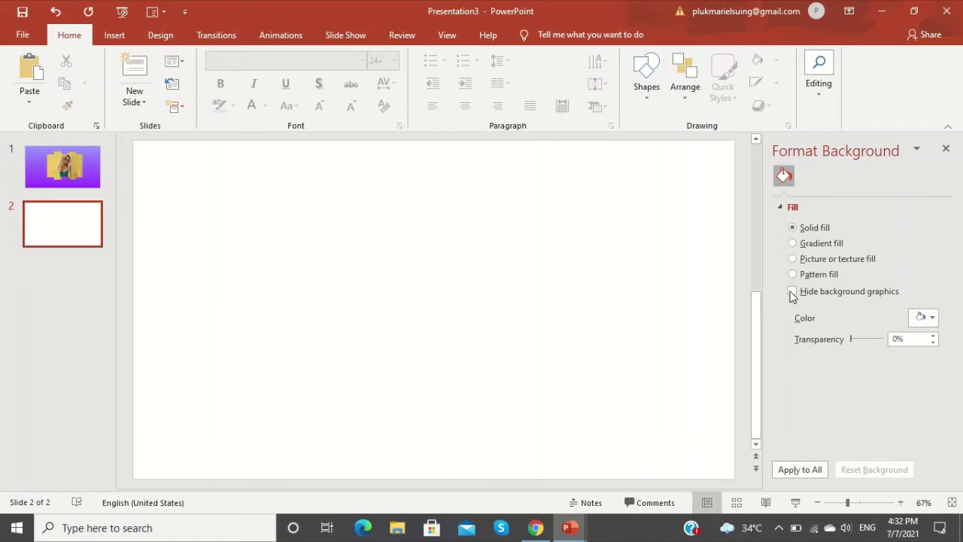
click(799, 243)
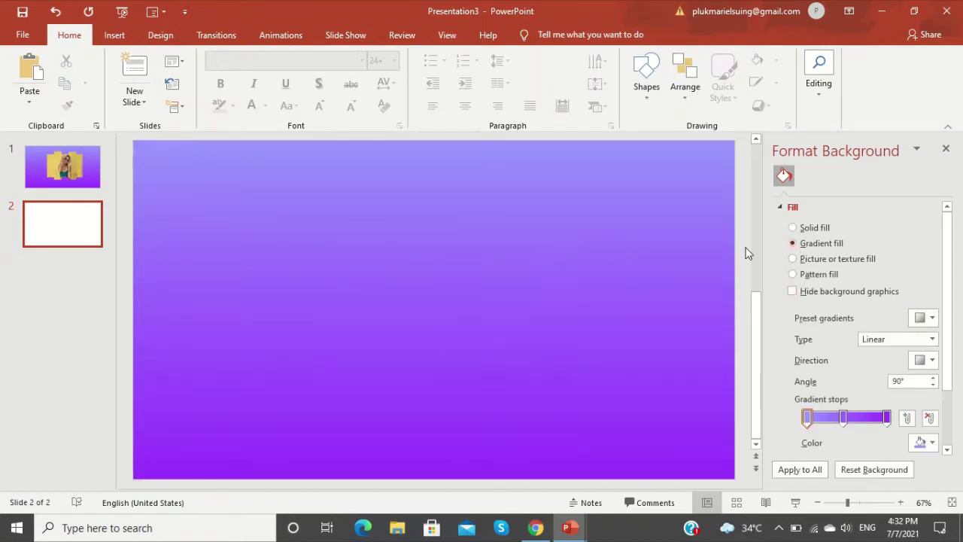
click(115, 35)
click(298, 89)
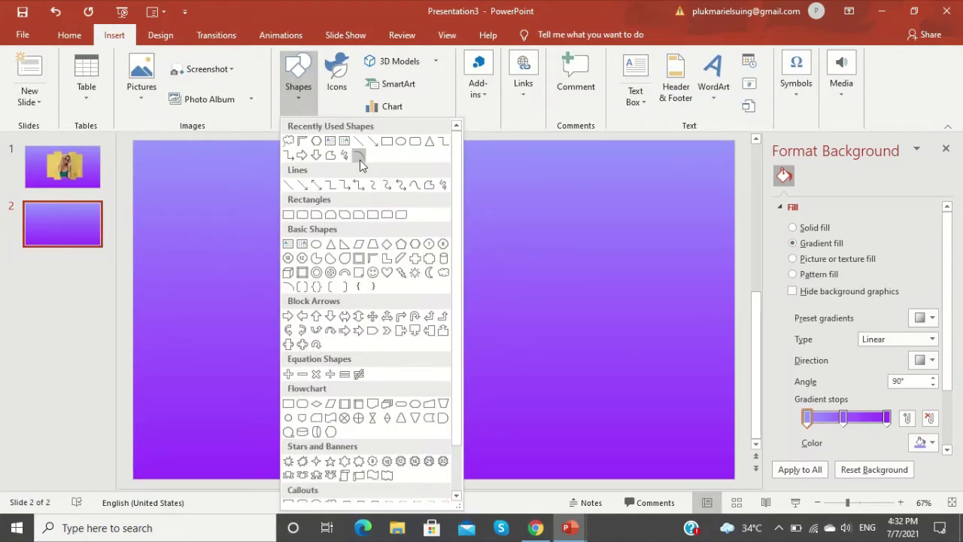
Draw a wide rectangle on slide 2 and copy it into three staggered rows
click(373, 142)
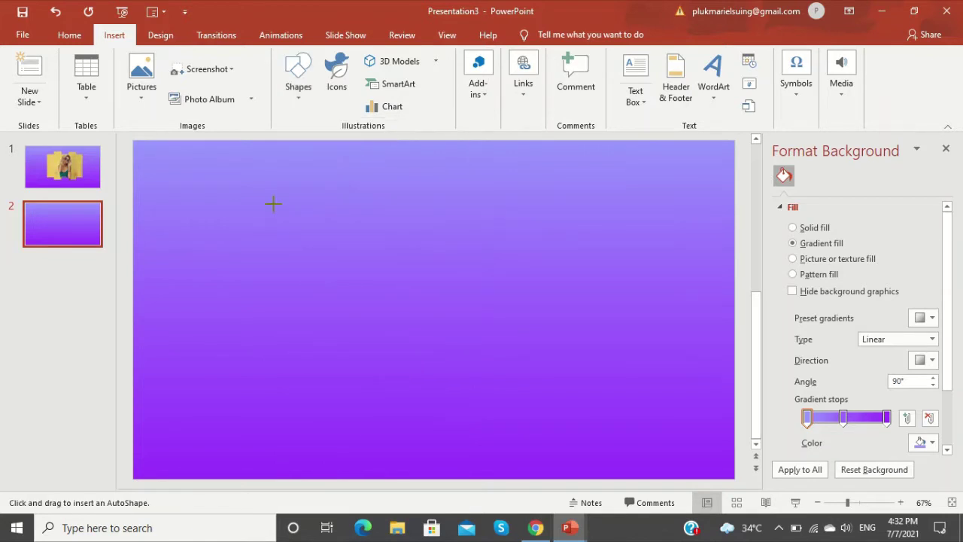
drag(273, 203, 467, 254)
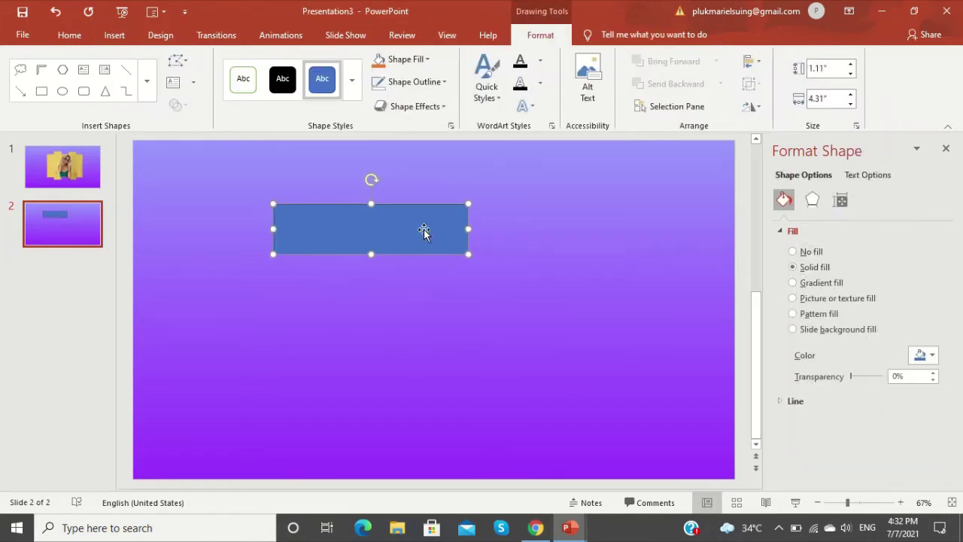
drag(387, 230, 447, 284)
key(ctrl+d)
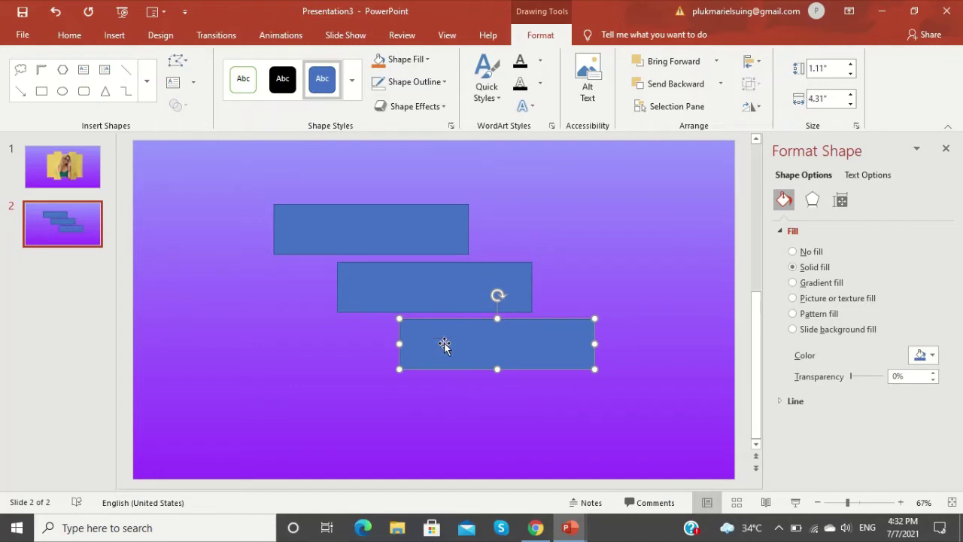
drag(445, 344, 322, 345)
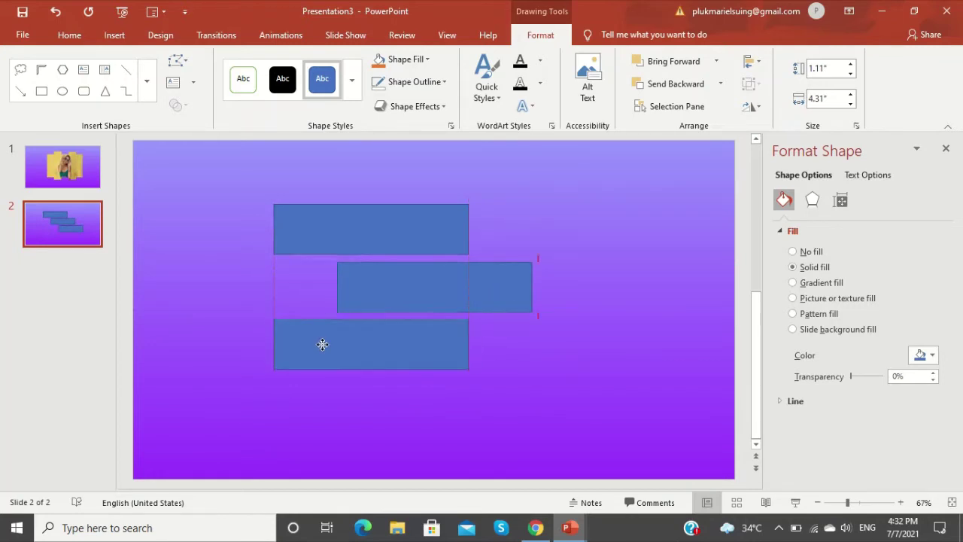
drag(322, 344, 321, 344)
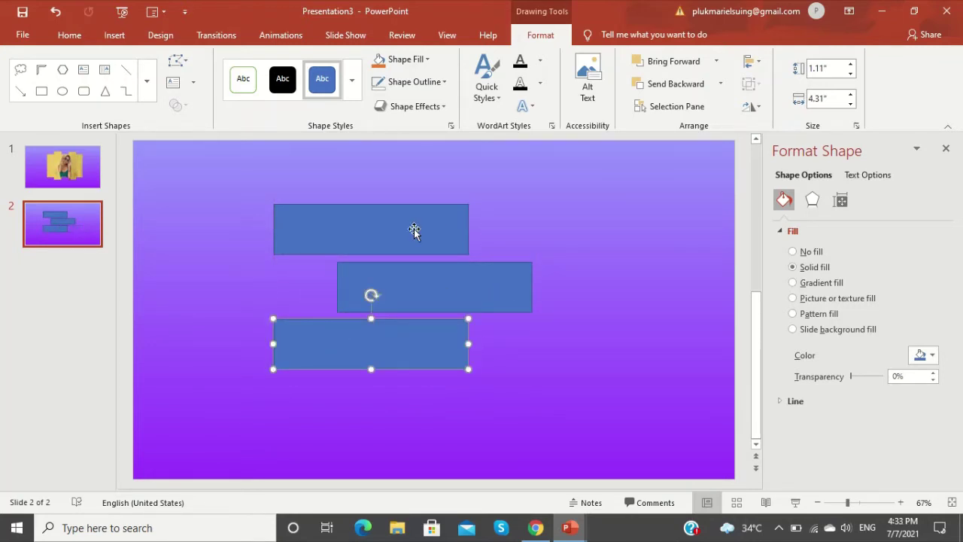
Add a short block beside the top rectangle and close the gaps between rows
drag(414, 230, 415, 233)
key(ctrl+z)
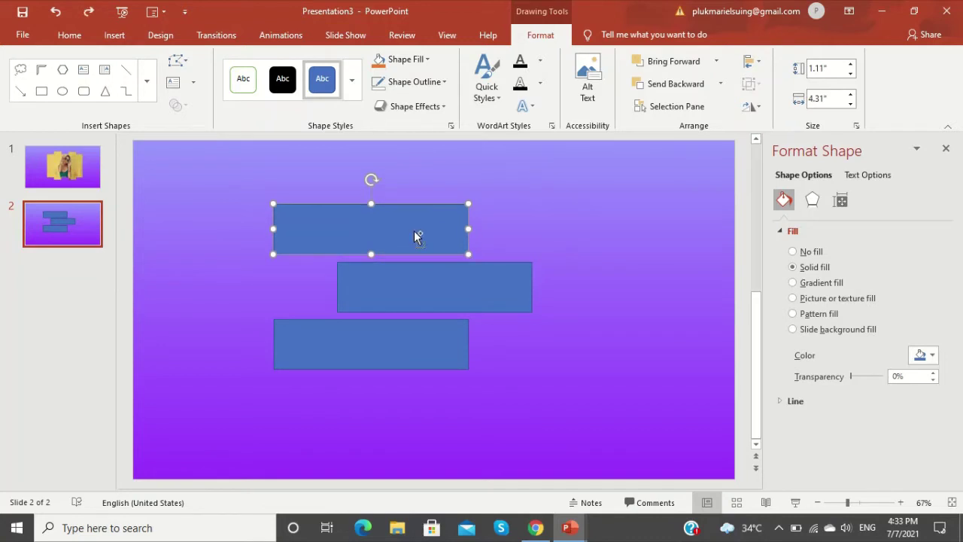
key(ctrl+d)
drag(477, 237, 443, 230)
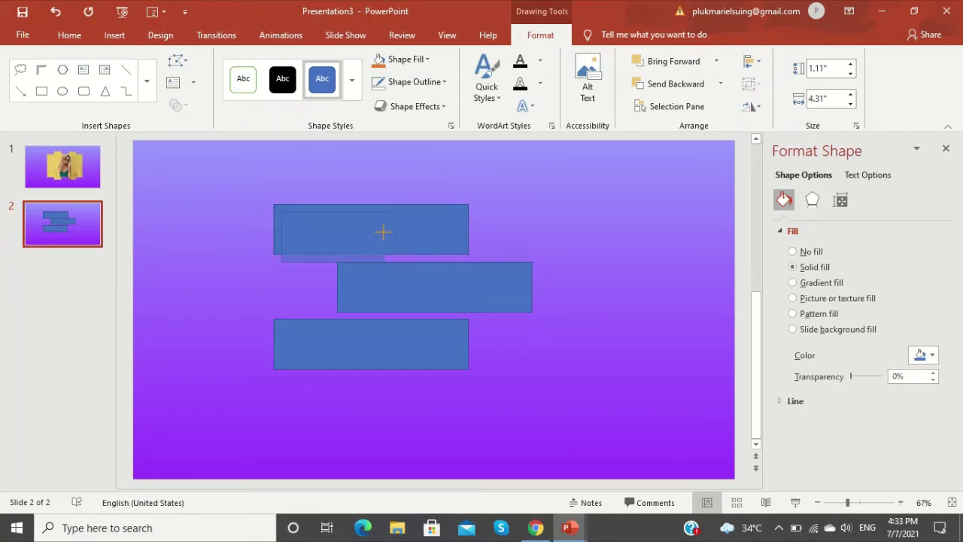
mouse_move(361, 233)
mouse_down()
mouse_move(543, 225)
mouse_move(533, 226)
mouse_up()
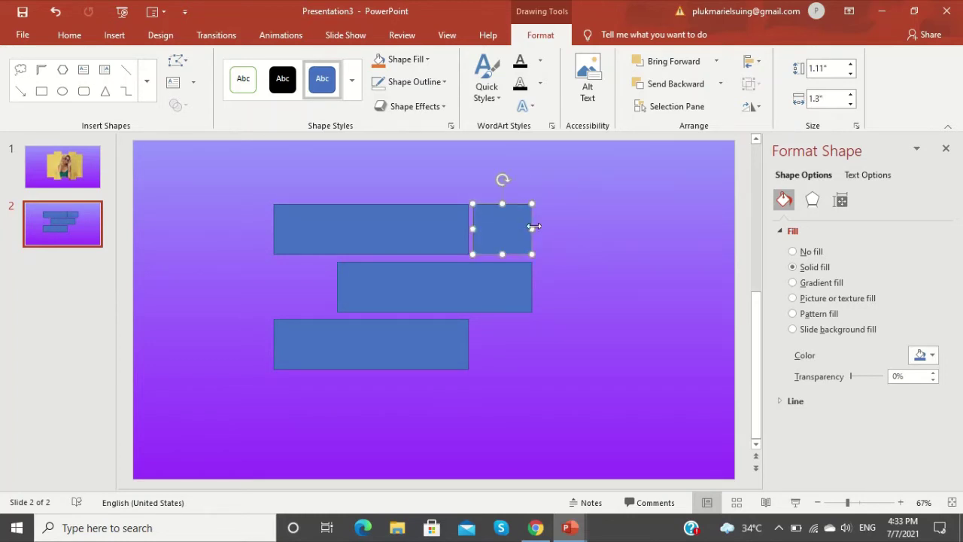
drag(466, 306, 465, 304)
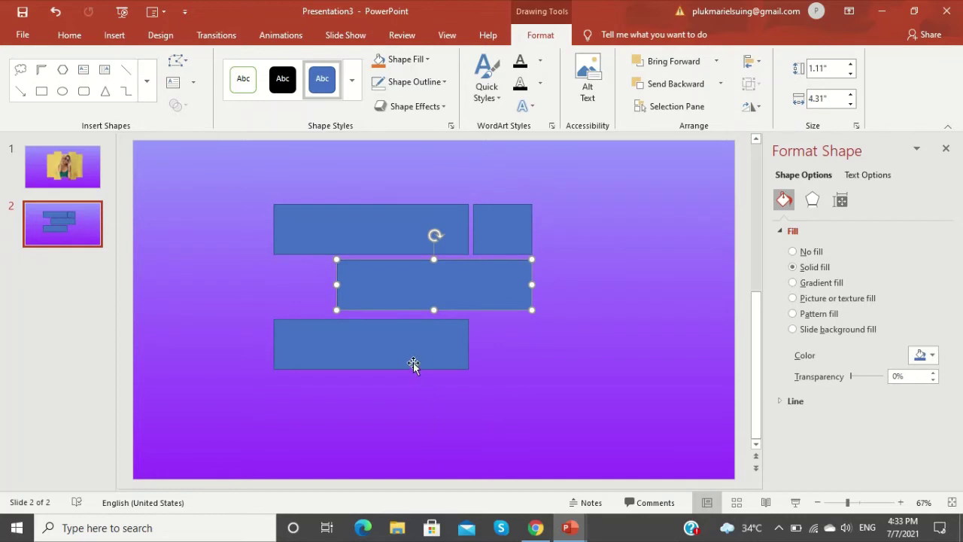
drag(413, 364, 413, 360)
Copy the short block beside the bottom rectangle and left of the middle one
click(501, 221)
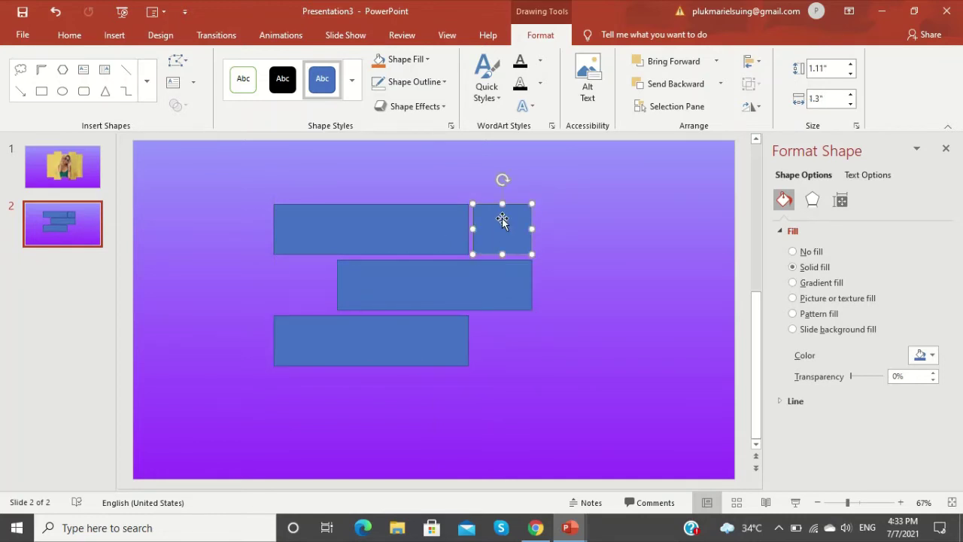
drag(502, 219, 500, 340)
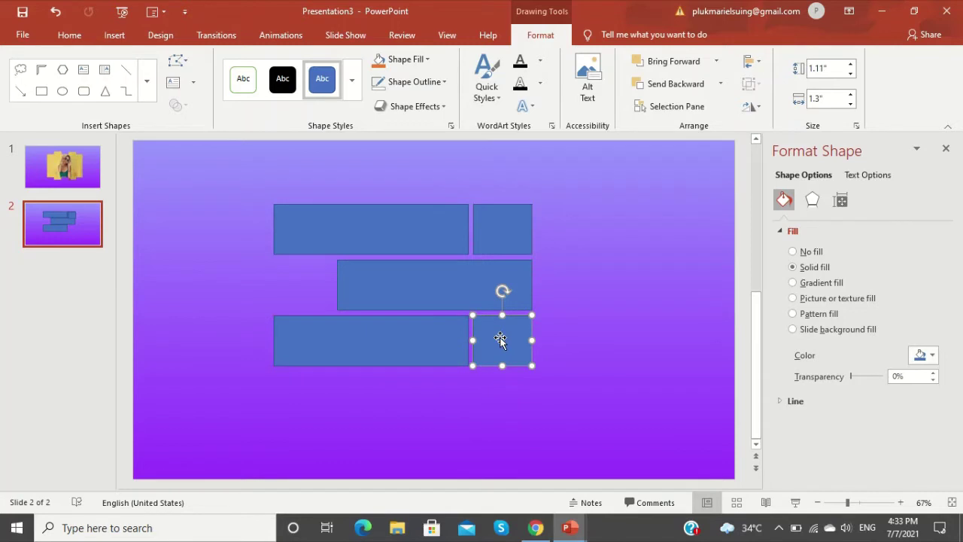
click(500, 248)
drag(503, 247, 293, 289)
click(200, 194)
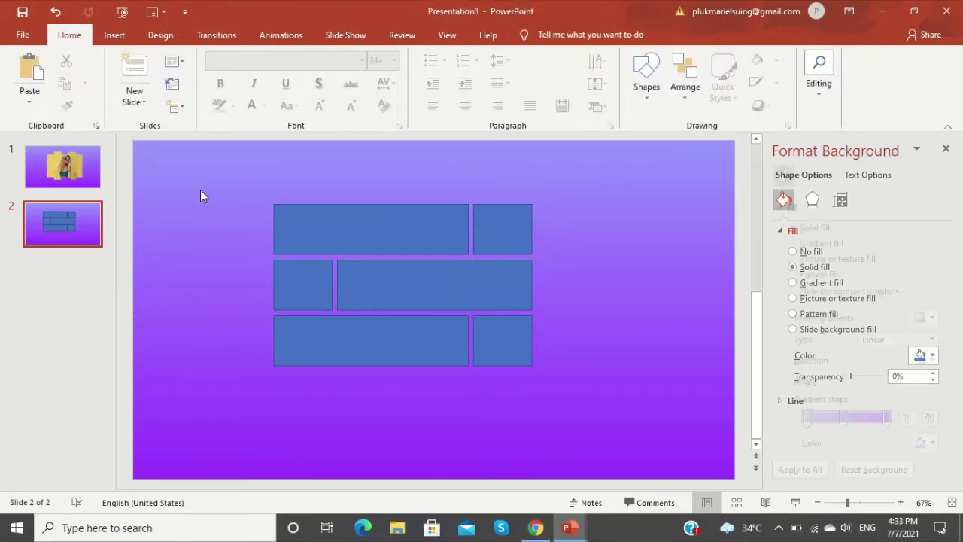
Give all six rectangles a white 4½ pt outline
key(ctrl+a)
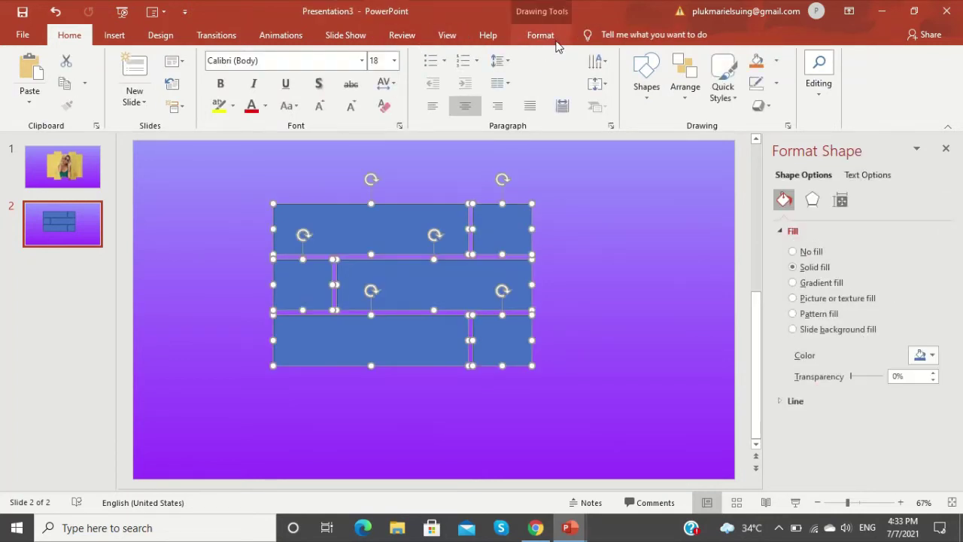
click(540, 36)
click(407, 82)
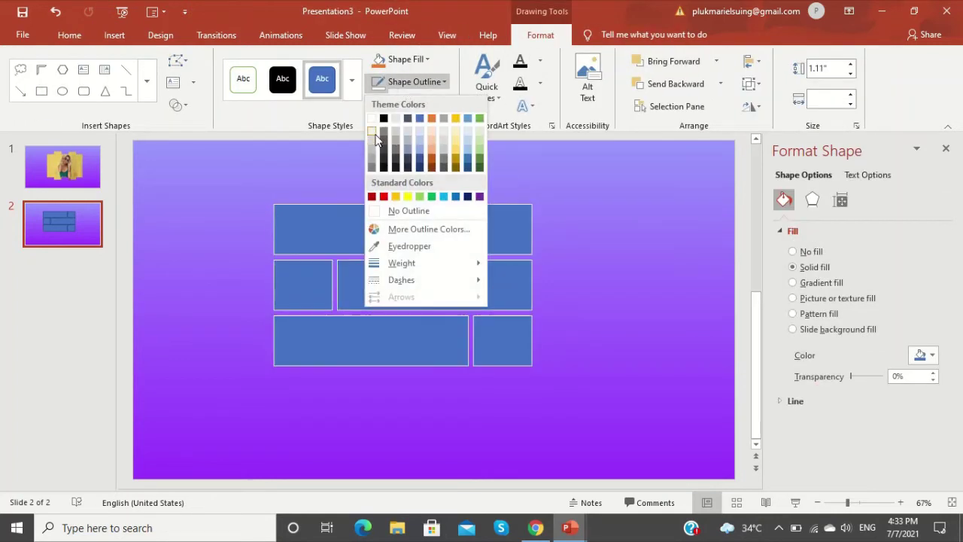
click(372, 132)
click(415, 82)
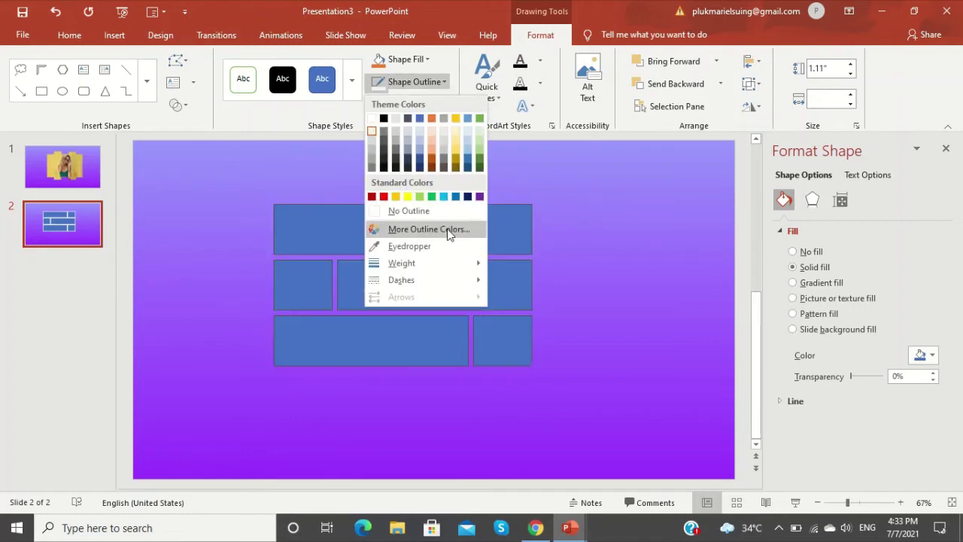
mouse_move(447, 263)
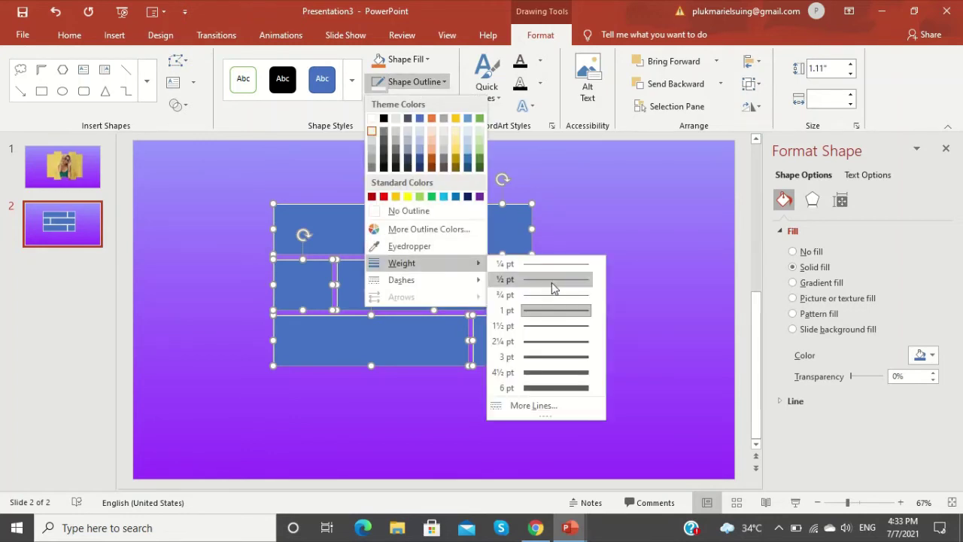
click(555, 372)
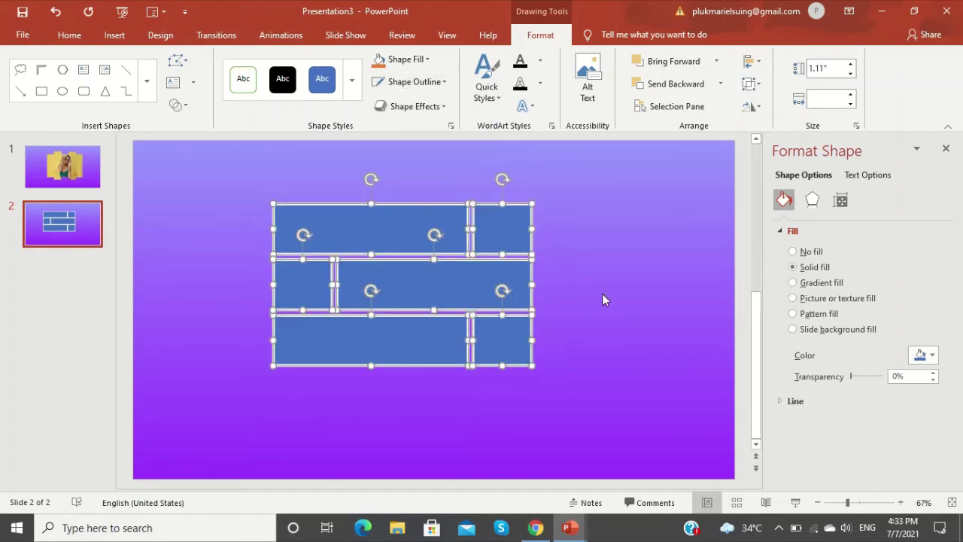
Group the six outlined rectangles into one 3.58" by 5.71" object
right_click(494, 219)
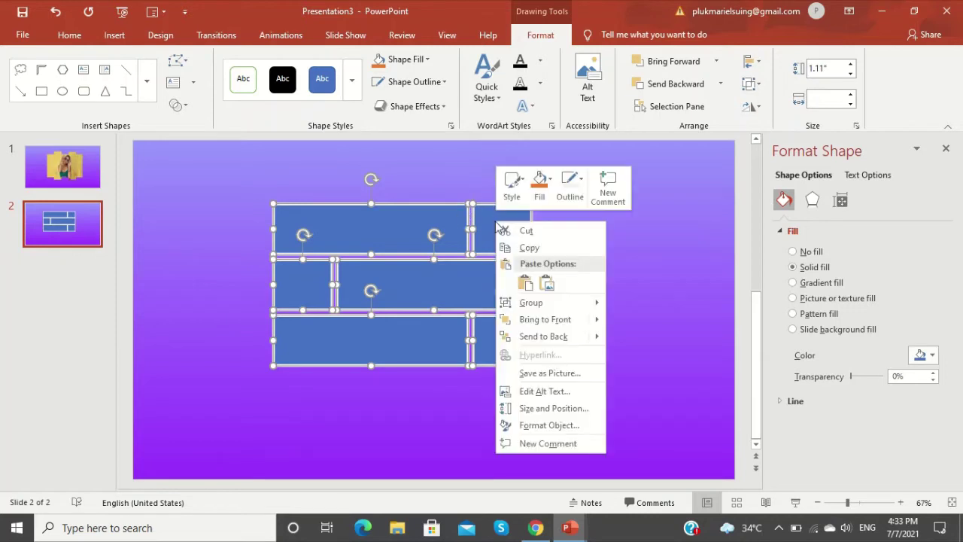
mouse_move(553, 303)
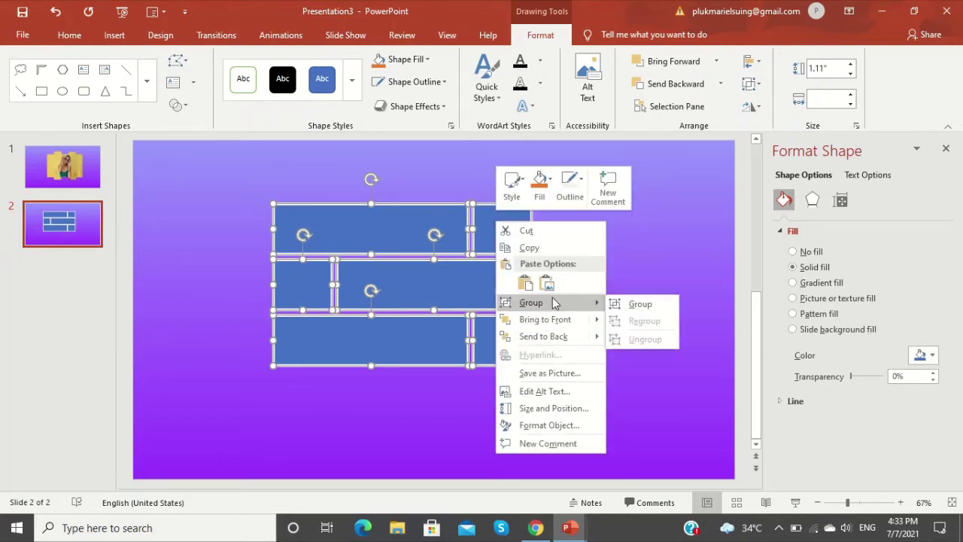
click(637, 303)
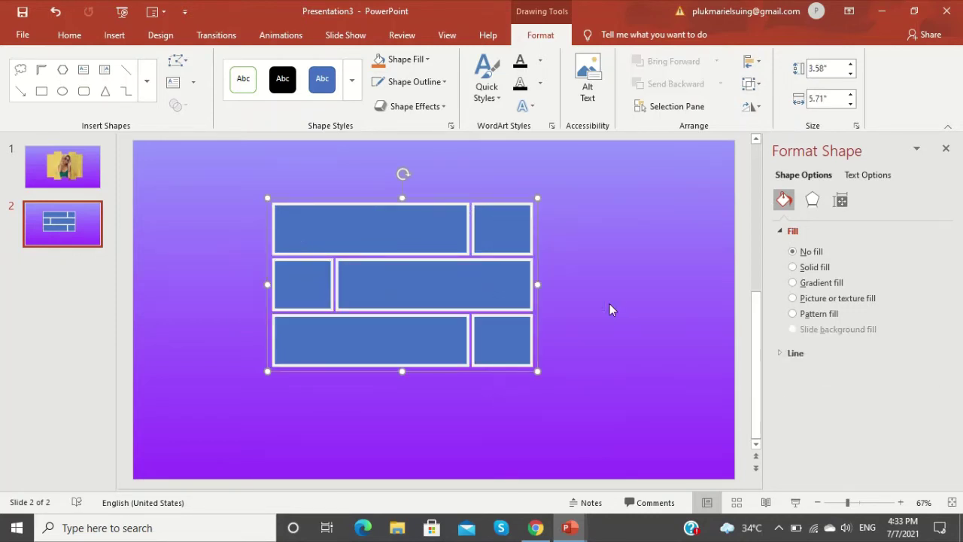
click(796, 297)
Fill the grouped blocks with the photo of the woman on the beach from a file
click(803, 371)
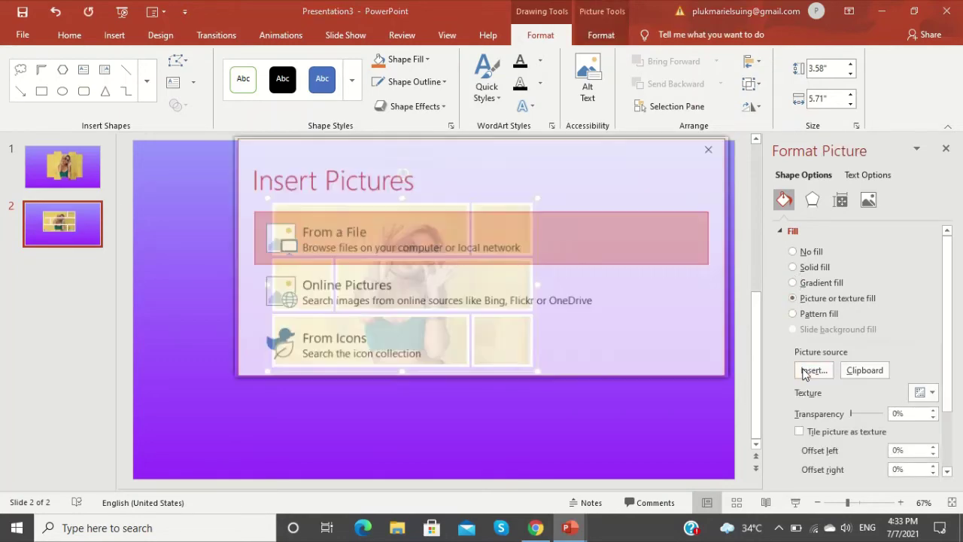
click(478, 216)
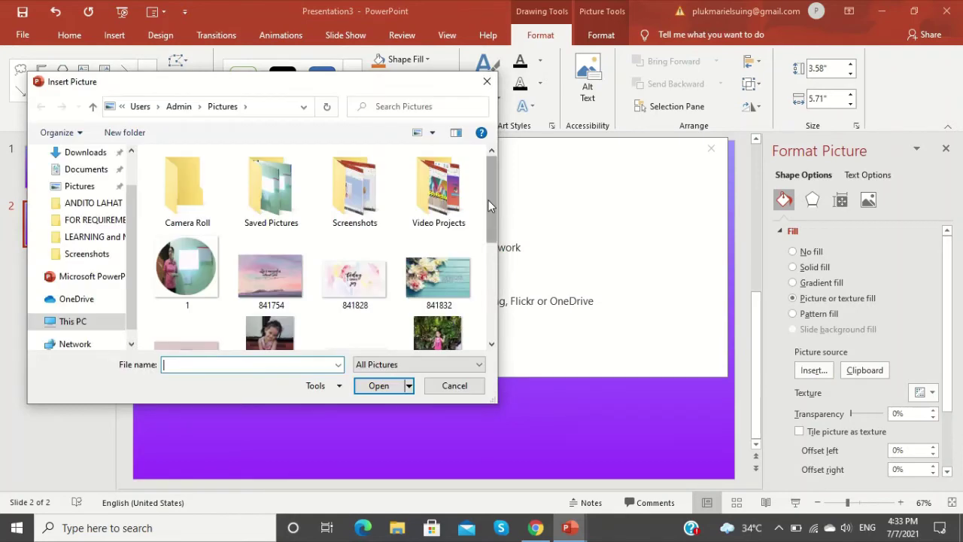
drag(490, 213, 486, 309)
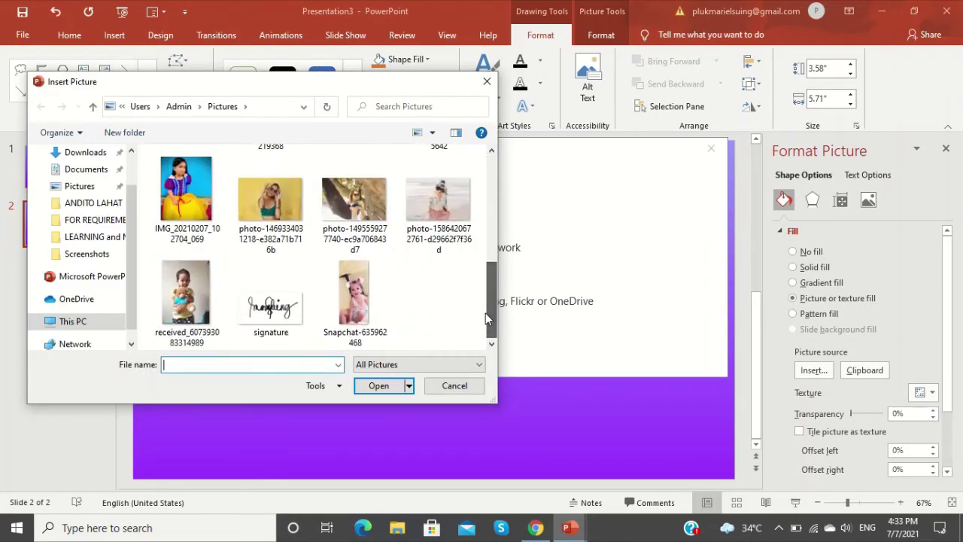
click(462, 215)
click(378, 386)
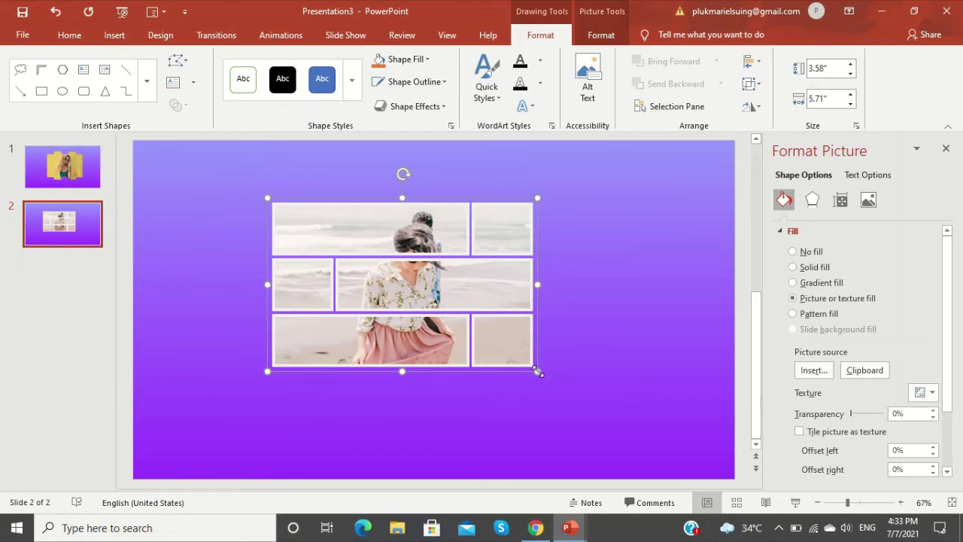
Enlarge and recentre the beach collage, and apply the background to all slides
drag(537, 371, 596, 426)
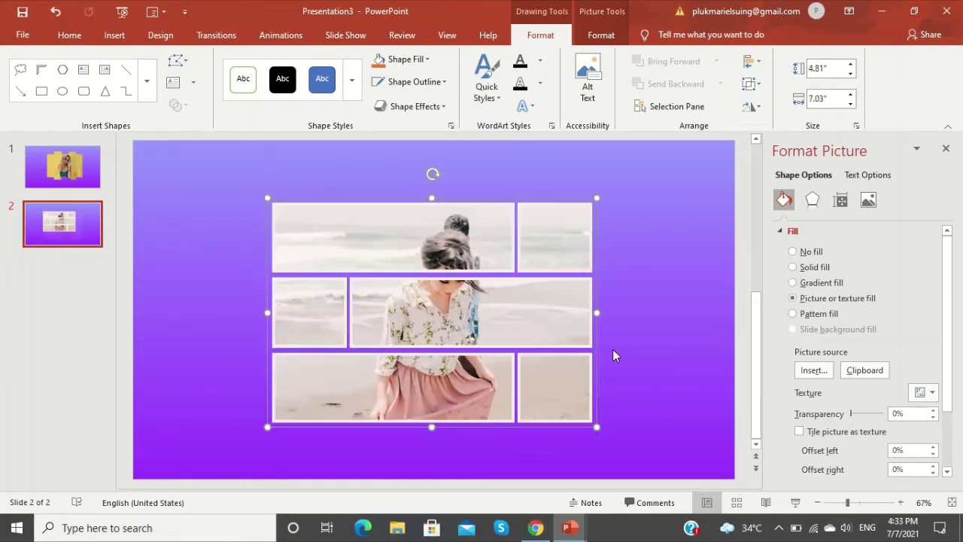
drag(507, 303, 508, 291)
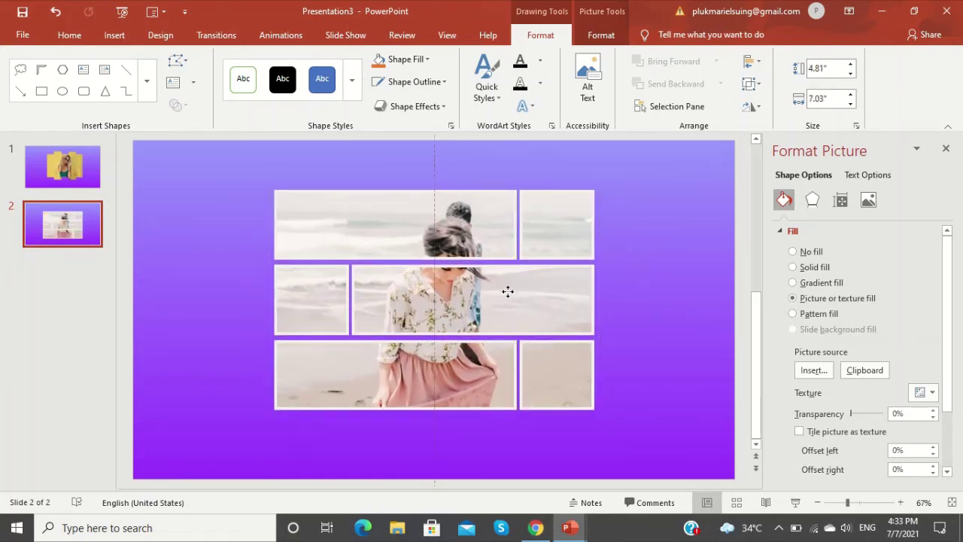
click(636, 272)
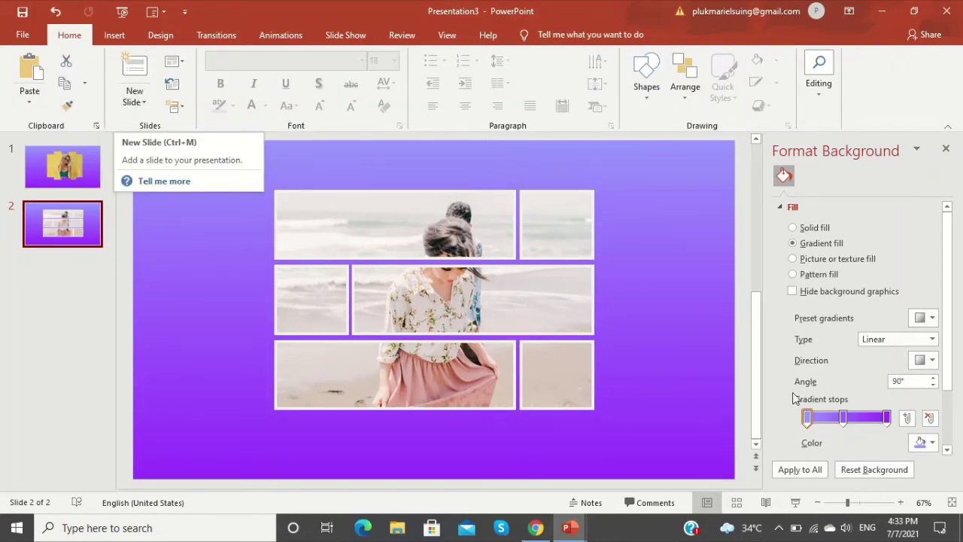
click(799, 469)
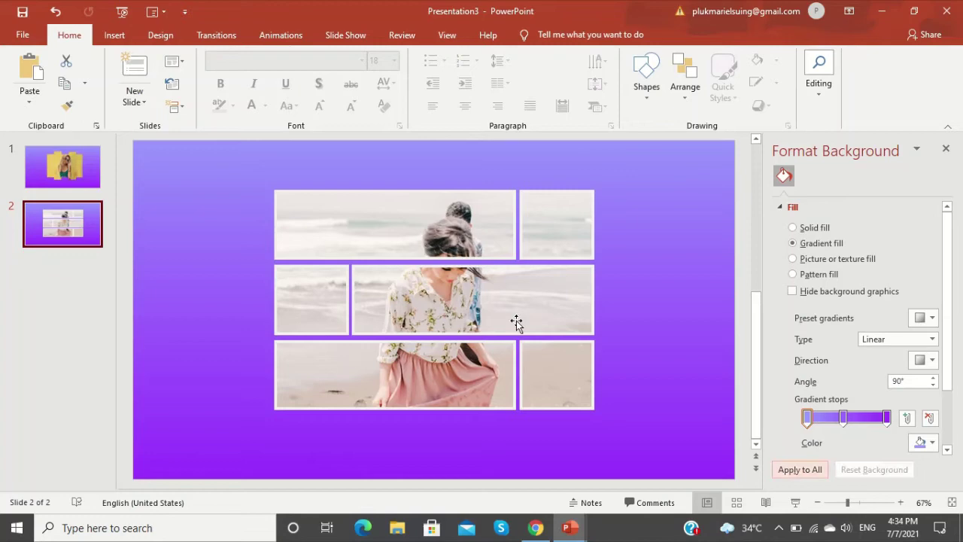
Add a blank slide 3 after the collage slide
click(135, 99)
click(149, 289)
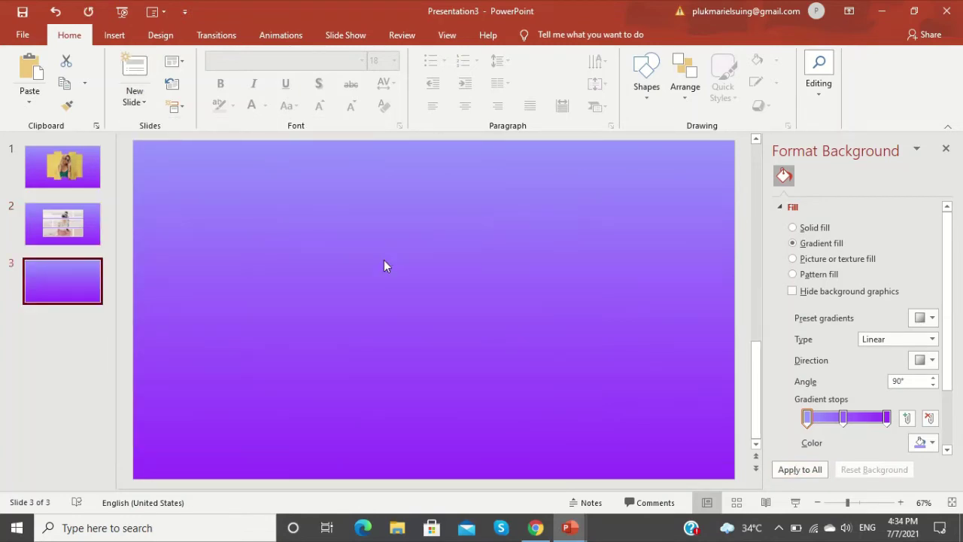
click(114, 35)
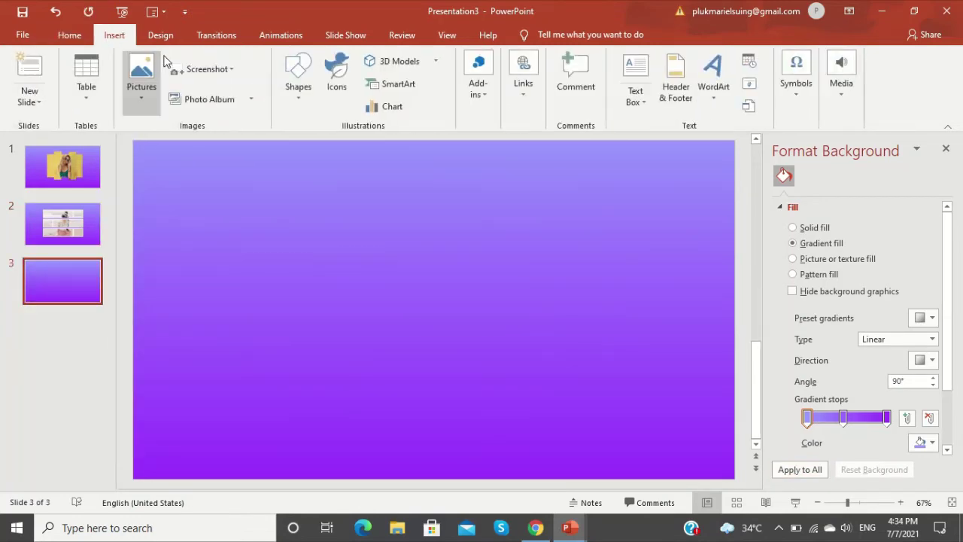
click(313, 109)
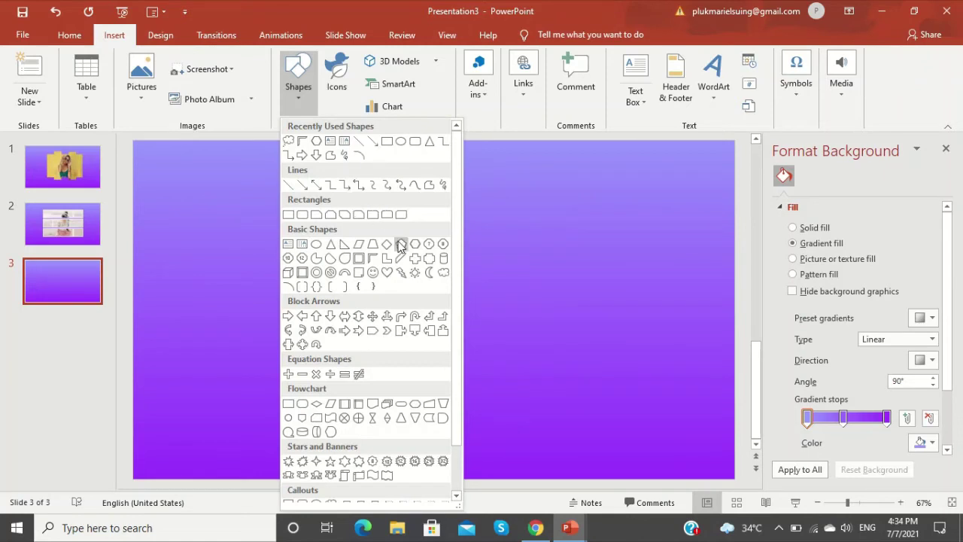
Draw a 1.58" by 1.8" hexagon at the upper left of slide 3 with a thick white outline
click(402, 243)
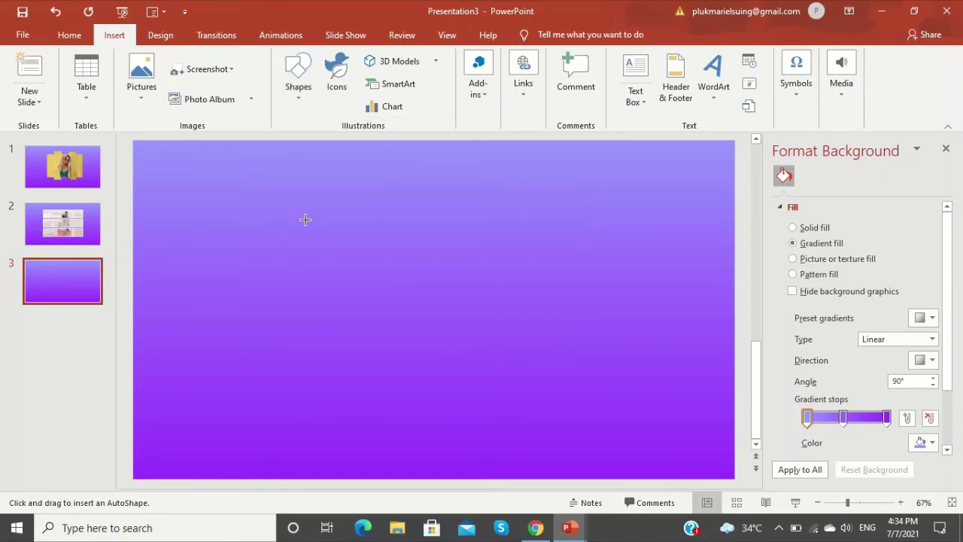
drag(316, 254, 385, 289)
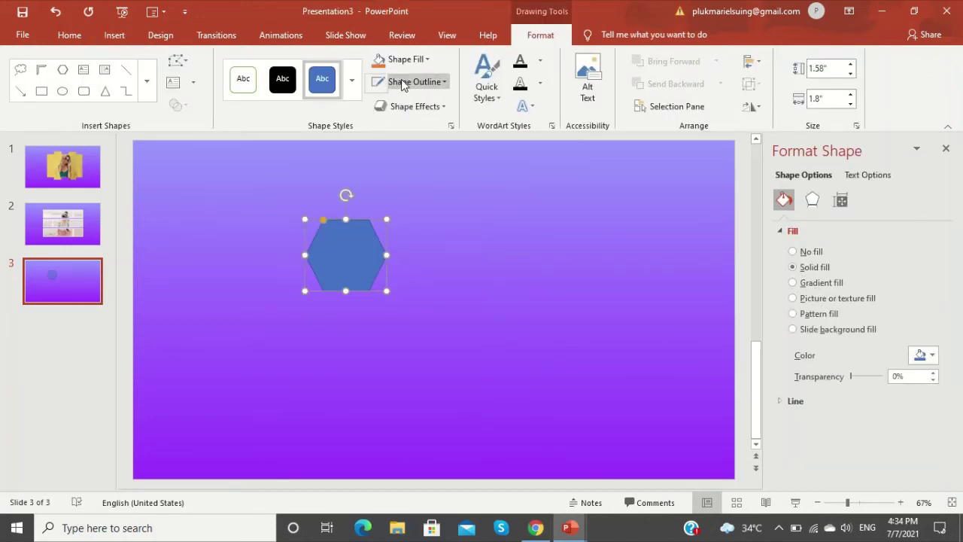
click(403, 82)
click(374, 129)
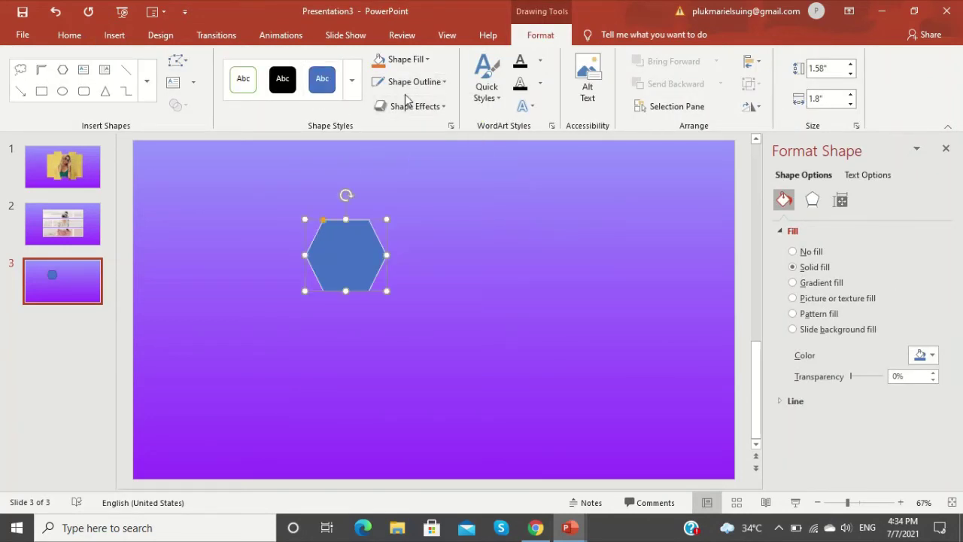
click(413, 83)
mouse_move(421, 264)
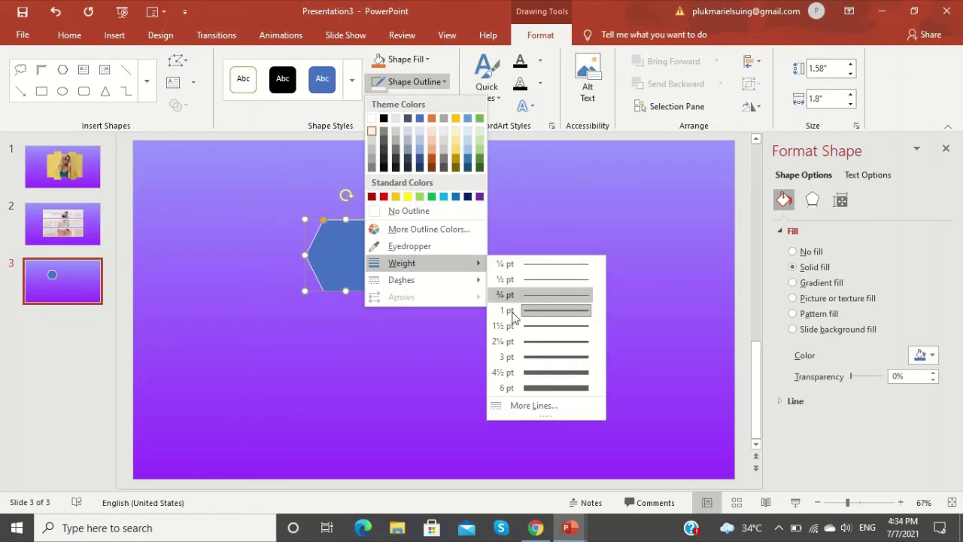
click(521, 372)
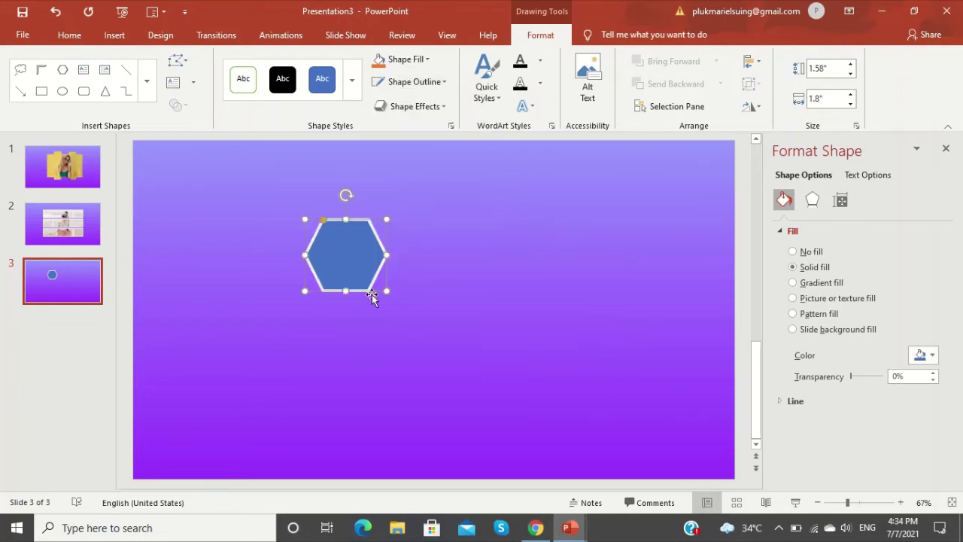
Copy the hexagon directly below the original and place another copy to their left
mouse_move(337, 250)
mouse_down()
mouse_move(346, 259)
mouse_move(342, 326)
mouse_up()
drag(349, 325, 350, 326)
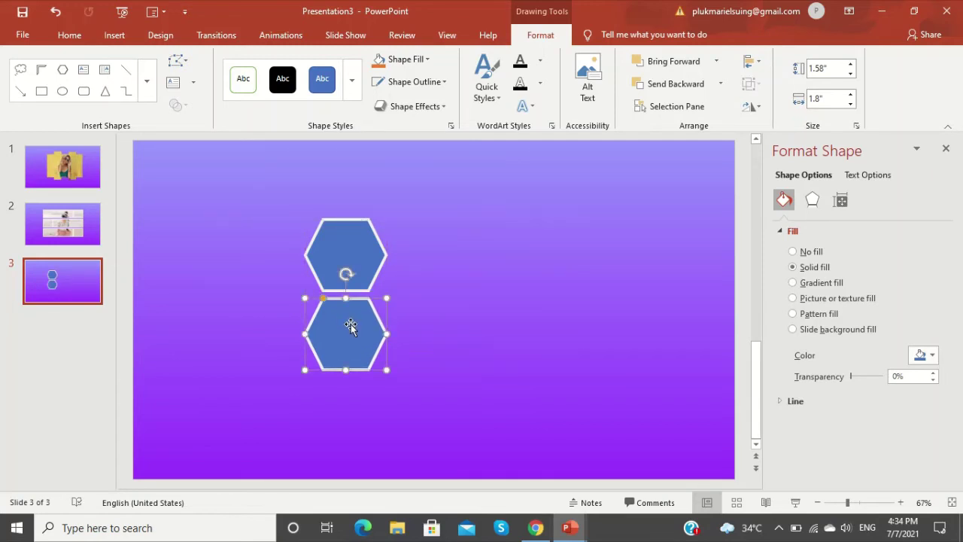
key(ctrl+d)
mouse_move(345, 407)
mouse_down()
mouse_move(327, 318)
mouse_move(277, 289)
mouse_up()
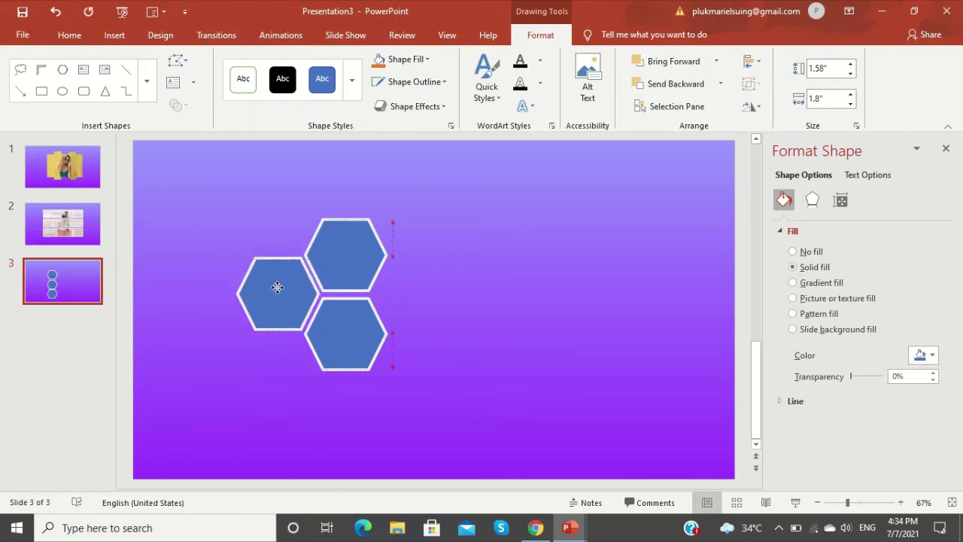
click(454, 305)
Copy the top hexagon to sit beside the others and add a copy above the right hexagon
click(348, 254)
drag(349, 255, 354, 253)
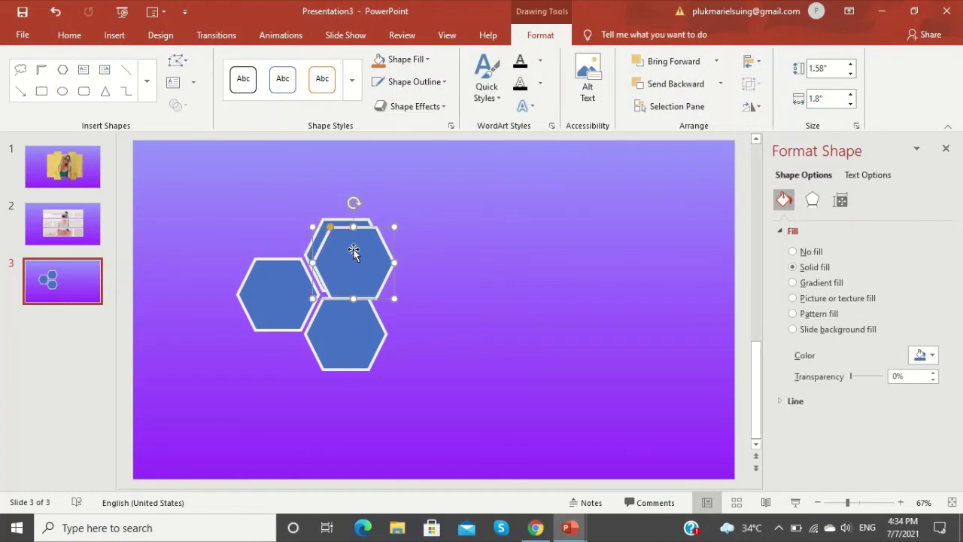
mouse_move(376, 286)
mouse_down()
mouse_move(424, 301)
mouse_move(404, 368)
mouse_up()
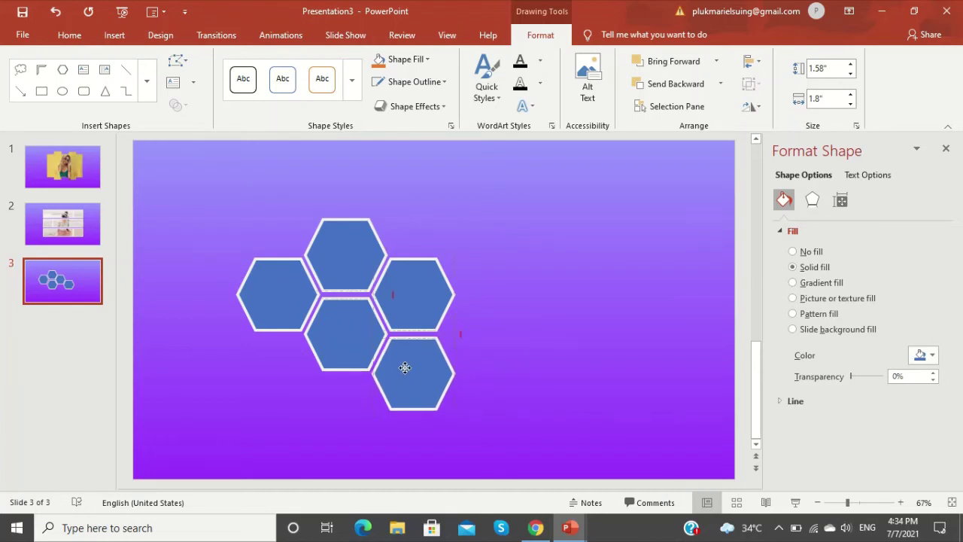
click(522, 317)
click(421, 282)
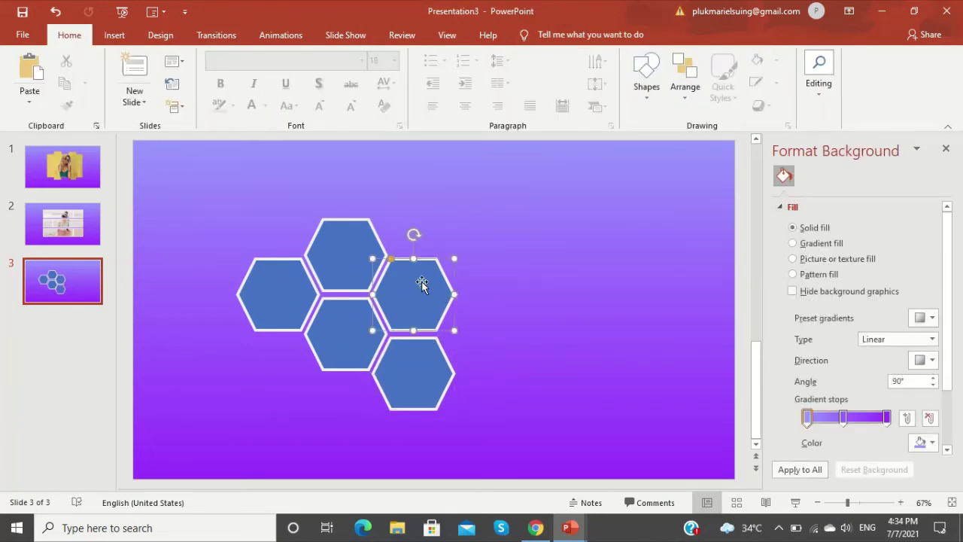
drag(421, 282, 419, 212)
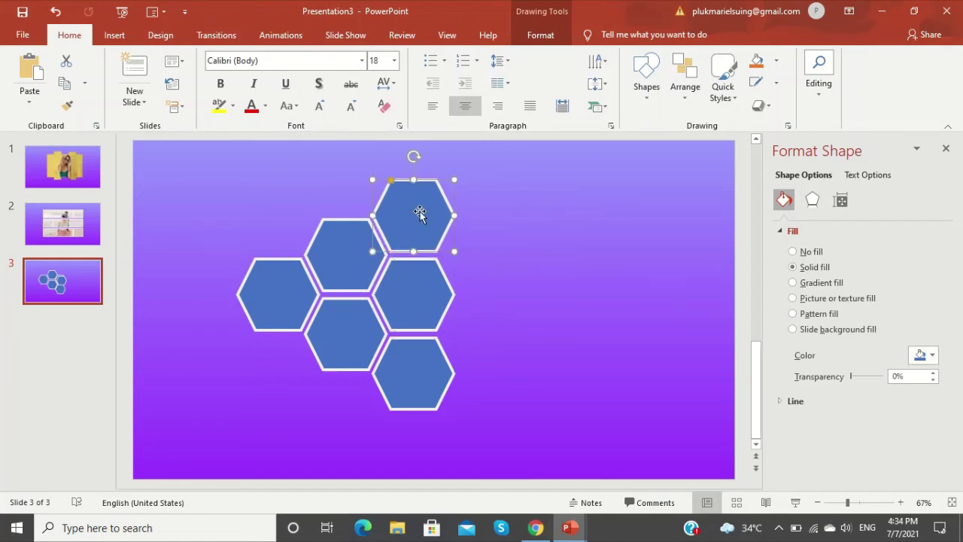
Duplicate the right middle hexagon into the upper-right spot and the lower-right gap
click(419, 296)
key(ctrl+d)
drag(425, 300, 482, 259)
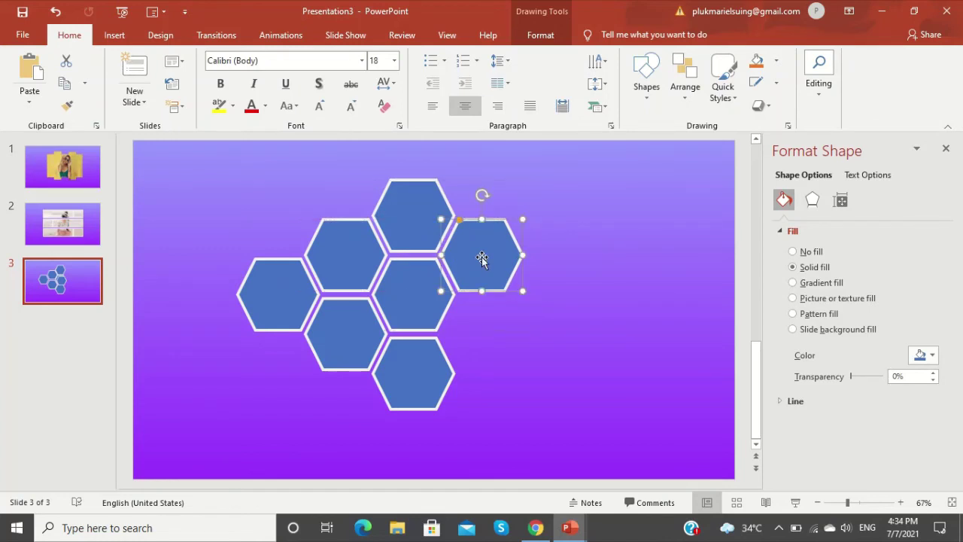
key(ctrl+d)
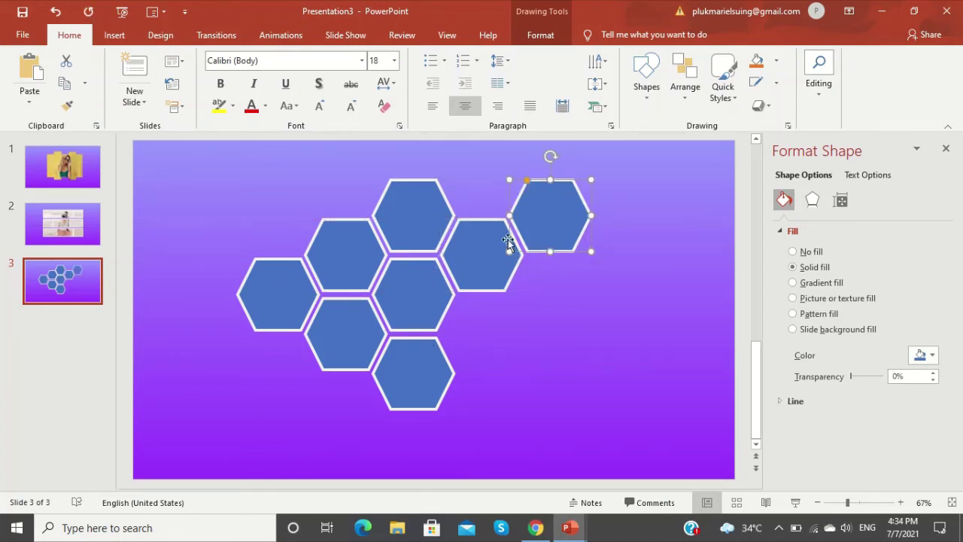
drag(535, 237, 467, 355)
Add a final hexagon at the cluster's right edge, then select all nine hexagons
click(501, 257)
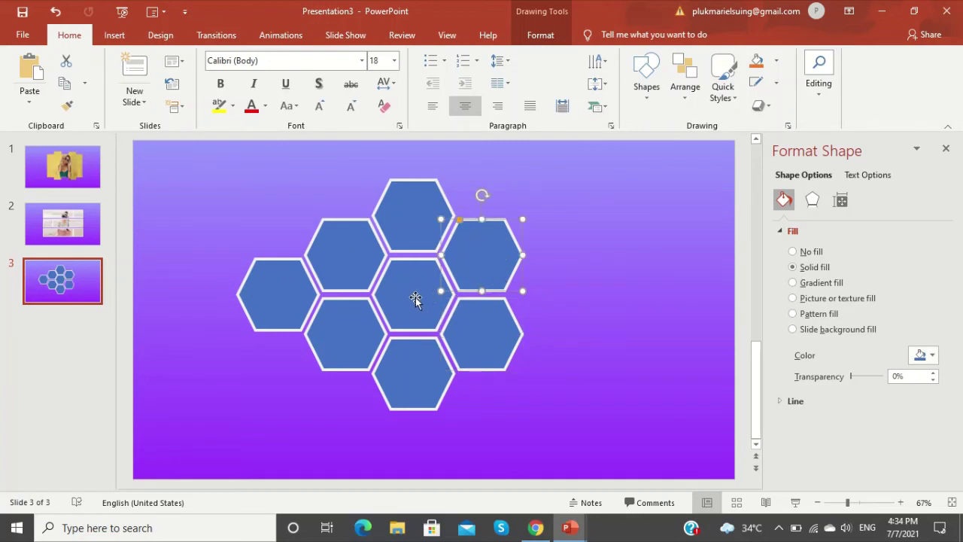
key(ctrl+d)
drag(476, 290, 547, 303)
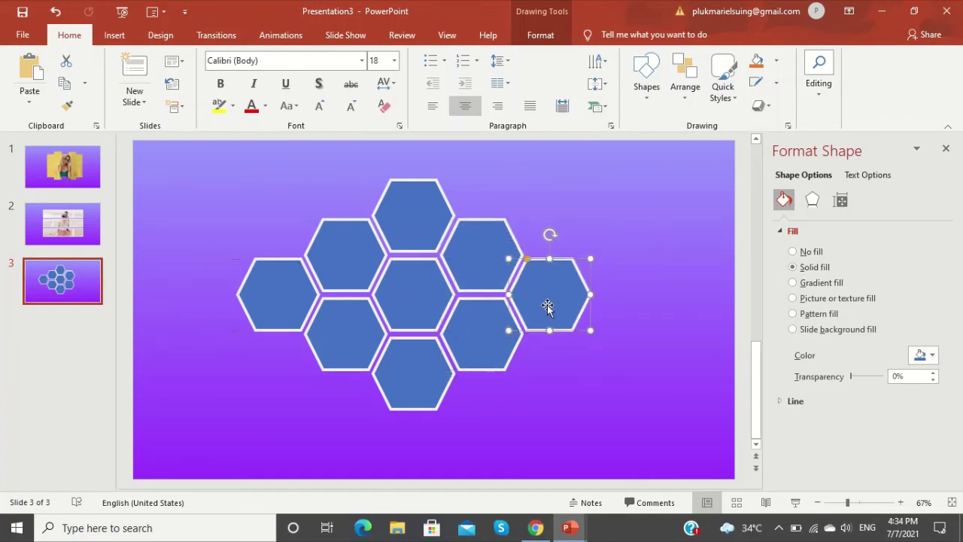
click(626, 305)
drag(173, 163, 654, 431)
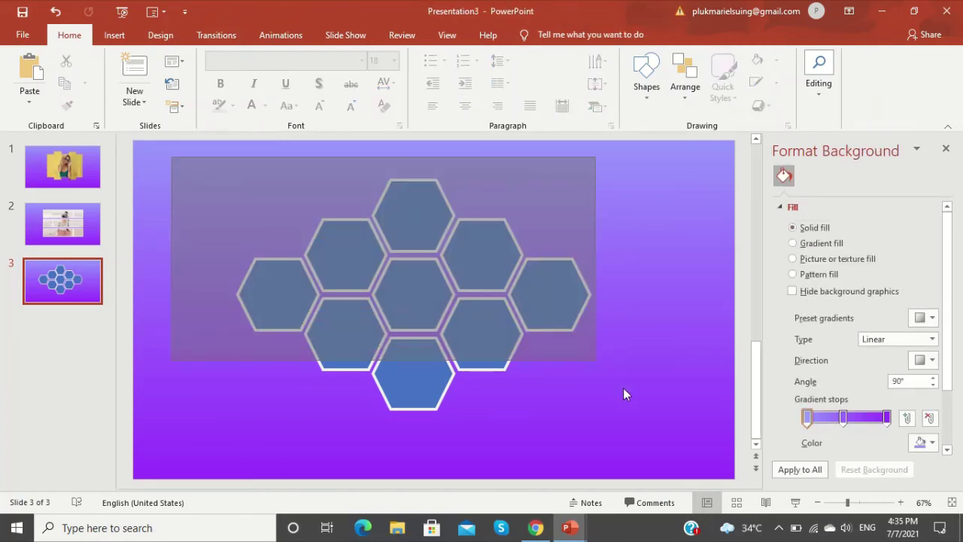
Group the selected hexagons into one object
right_click(468, 235)
mouse_move(516, 319)
click(613, 316)
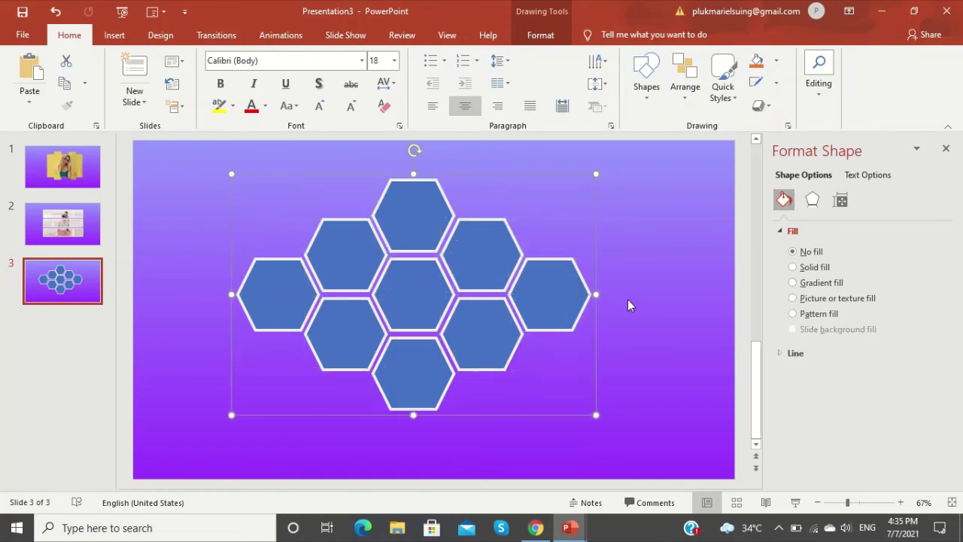
Fill the hexagon group with the photo of the woman in sunglasses by the tree
click(799, 298)
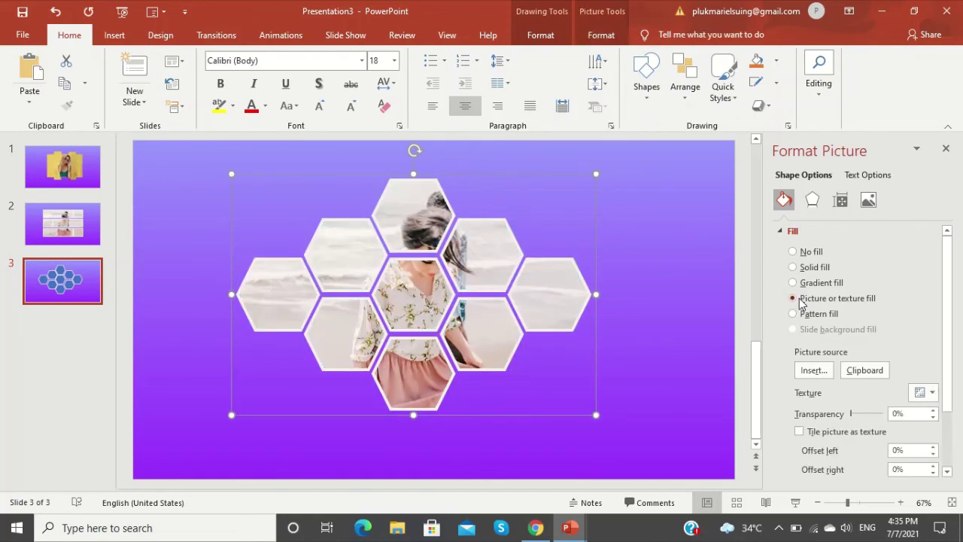
click(803, 369)
click(549, 217)
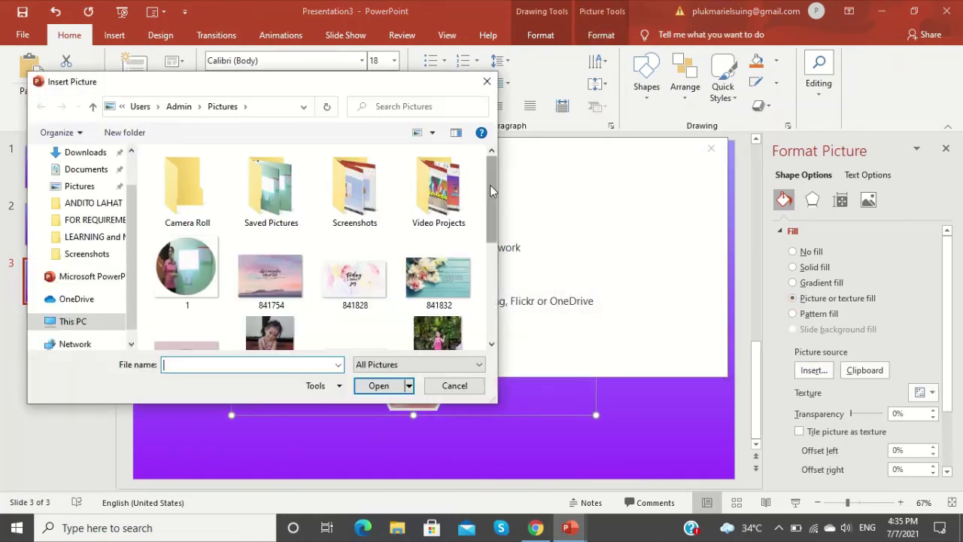
drag(489, 184, 494, 302)
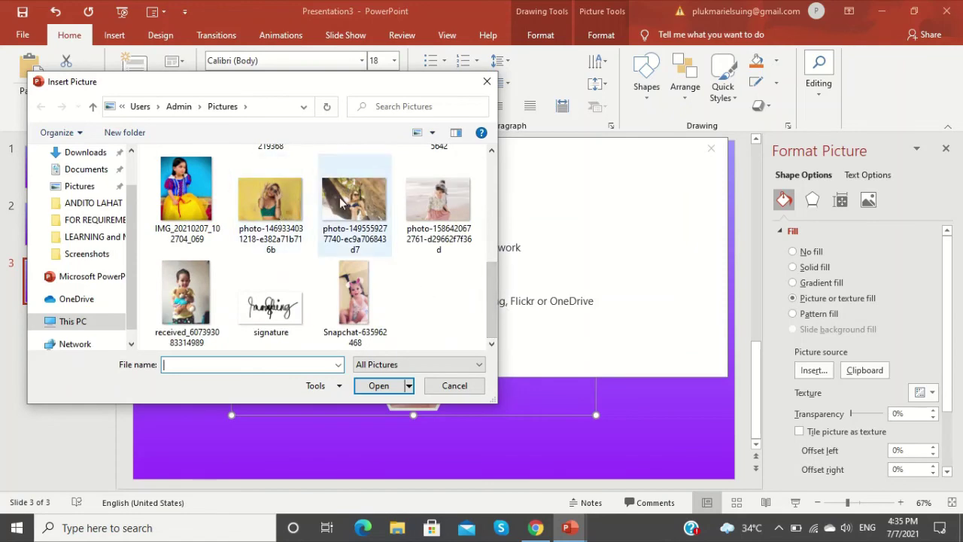
click(358, 202)
click(379, 385)
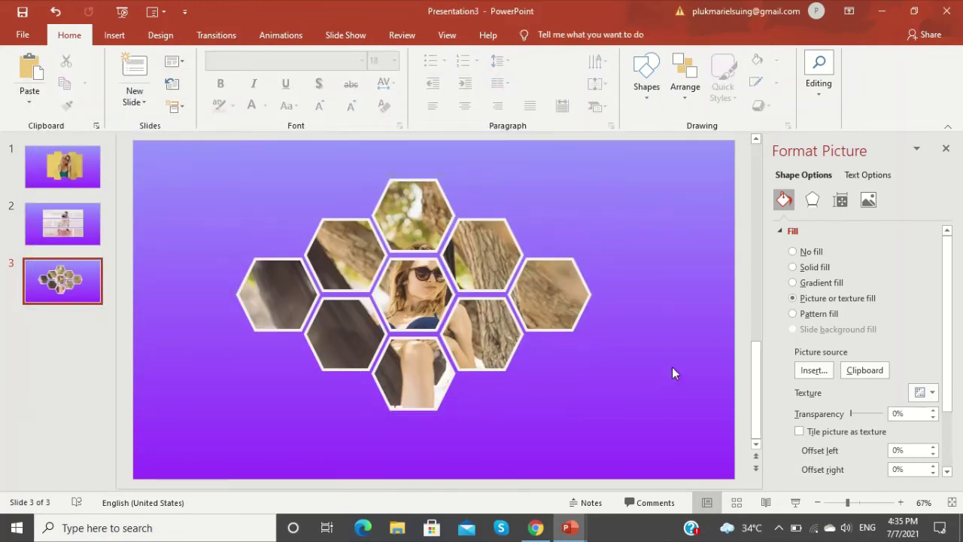
click(671, 366)
Nudge the honeycomb group slightly right and down
click(477, 275)
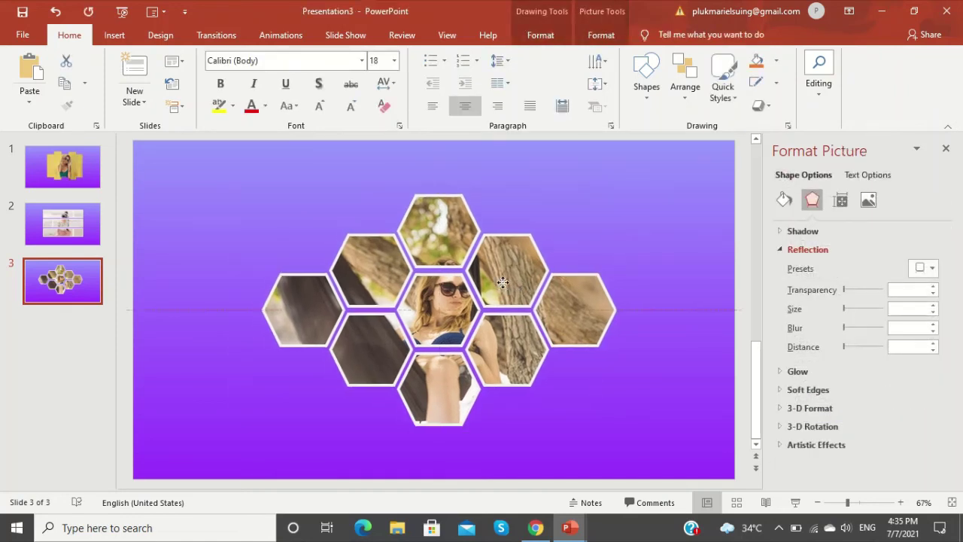
drag(497, 272, 518, 277)
click(651, 293)
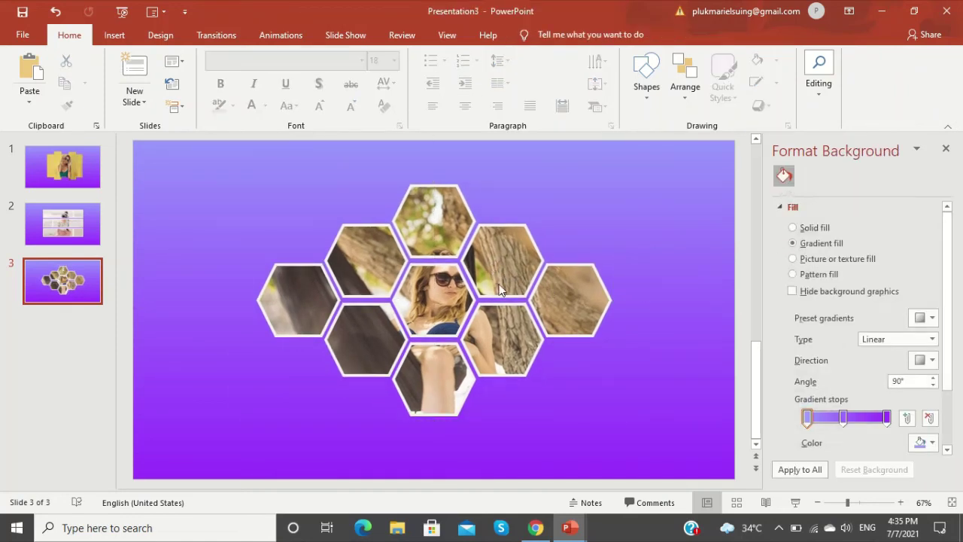
Save the honeycomb group as the PNG picture Picture1 on the Desktop
click(443, 272)
right_click(444, 273)
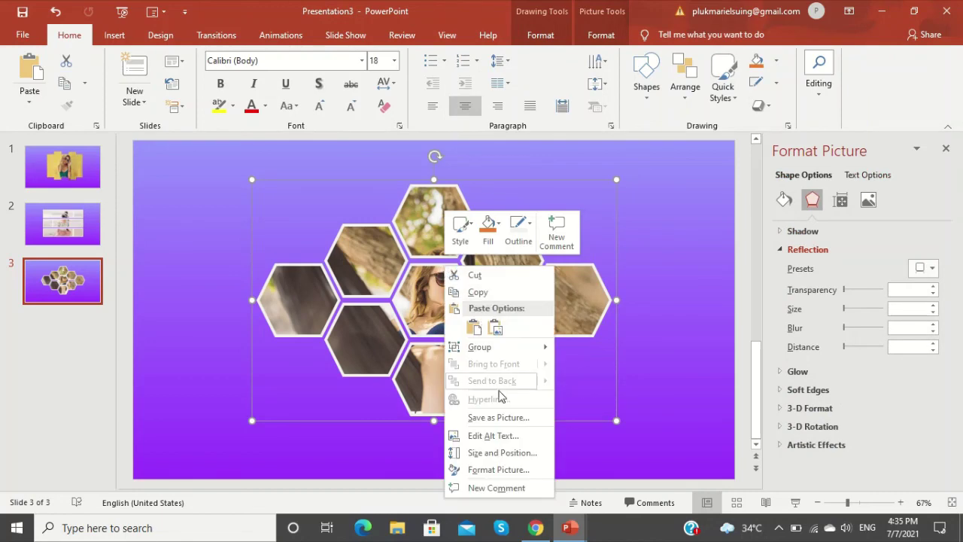
click(500, 416)
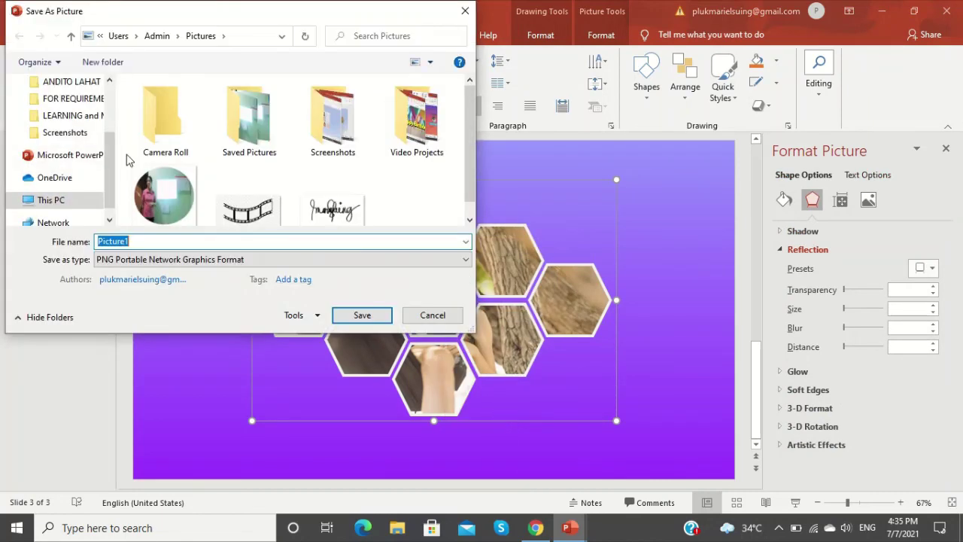
drag(109, 181, 104, 113)
click(98, 111)
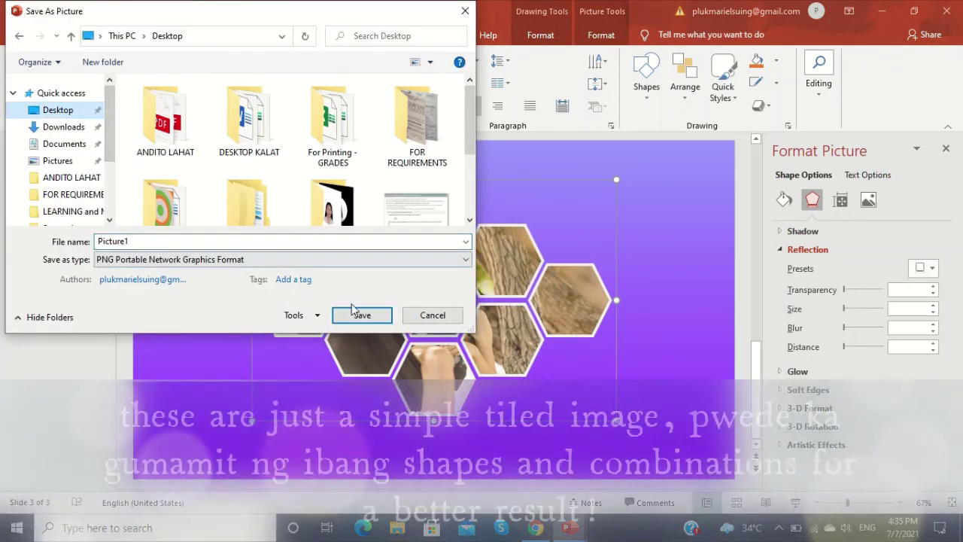
click(362, 316)
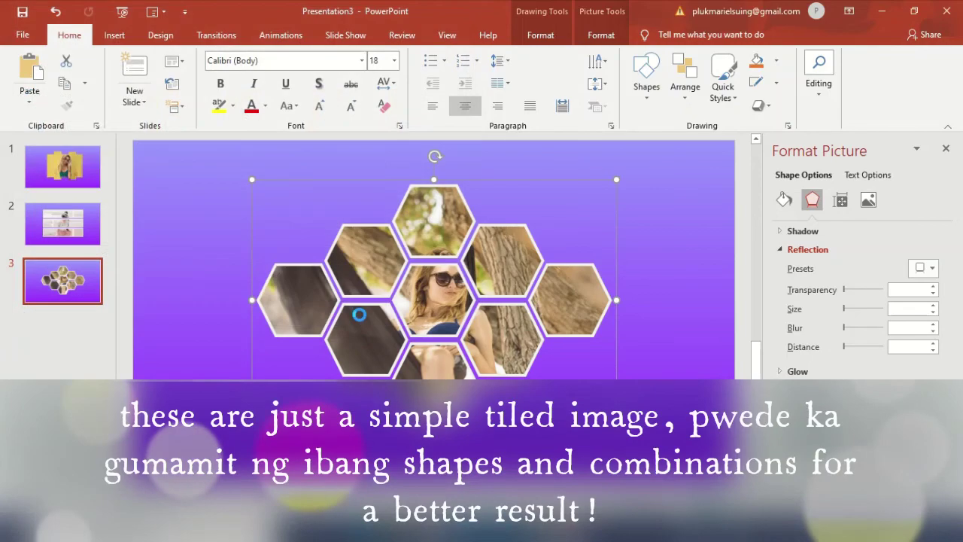
Minimize PowerPoint, open Picture1.png from the desktop in Photos, then close the viewer
click(885, 9)
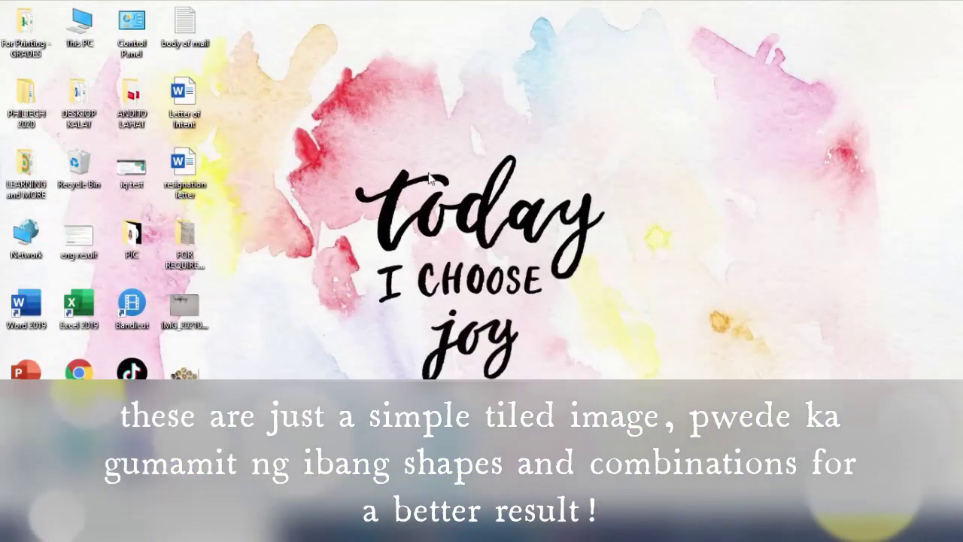
double_click(184, 391)
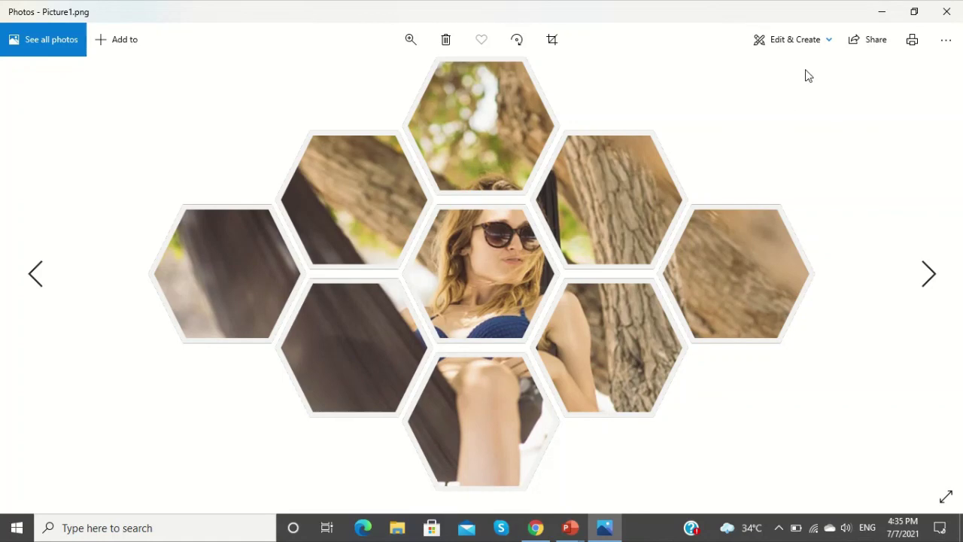
click(946, 11)
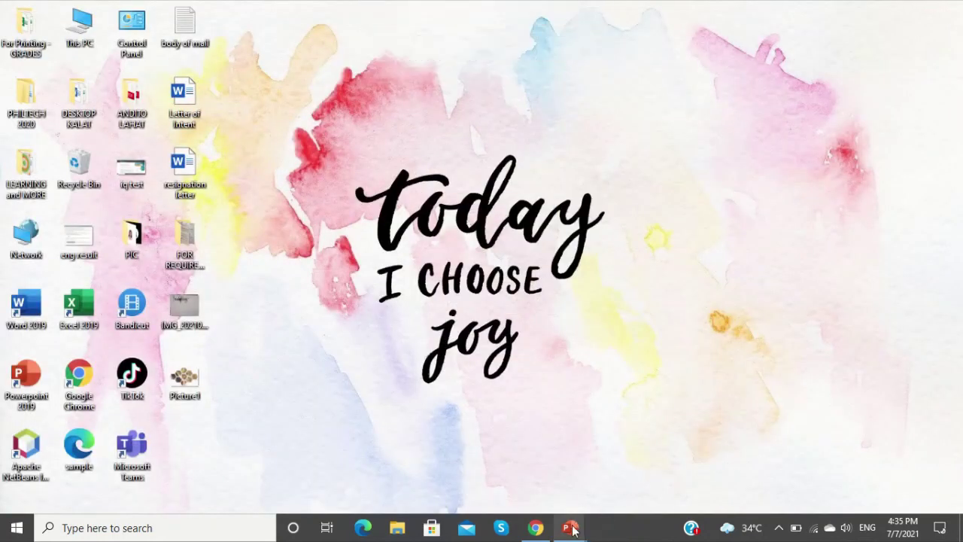